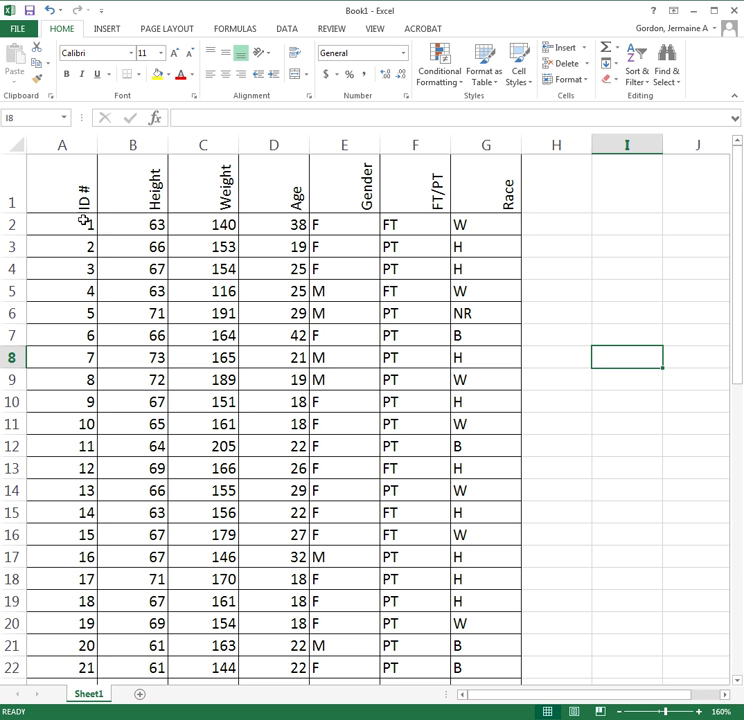
- Look through the whole data table on Sheet1, reviewing the ID numbers and the Gender and Race codes
scroll(80, 270, "down", 6)
scroll(80, 320, "down", 8)
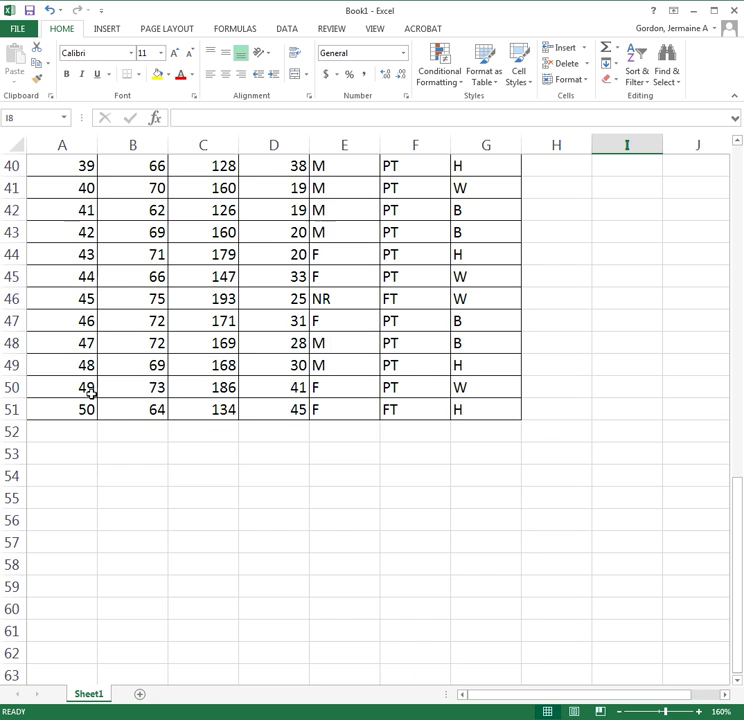
scroll(100, 325, "up", 14)
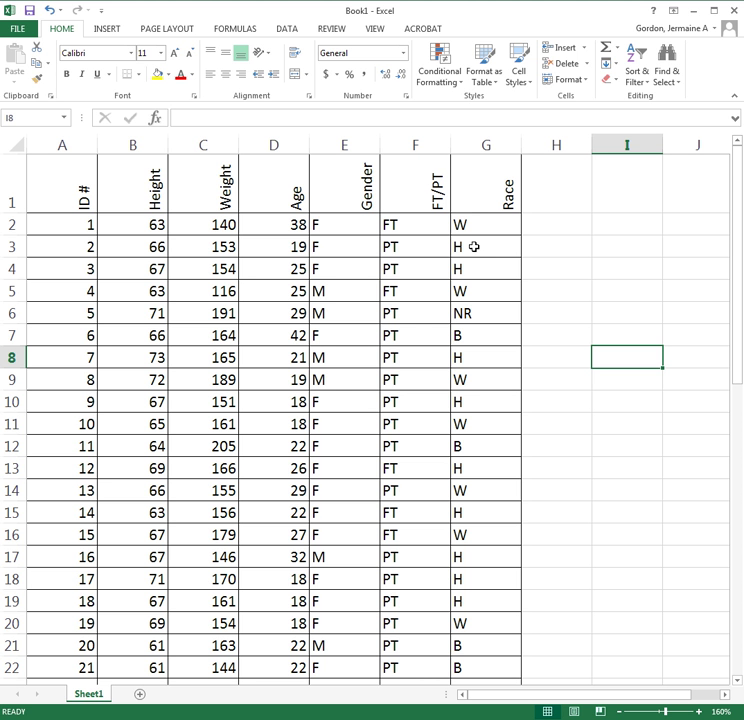
scroll(474, 246, "down", 4)
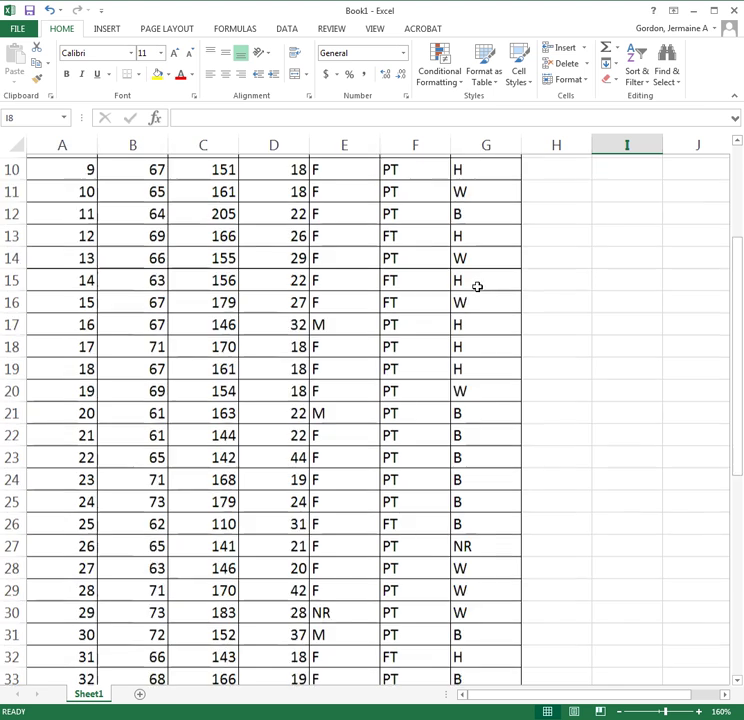
scroll(479, 360, "down", 2)
scroll(477, 495, "down", 1)
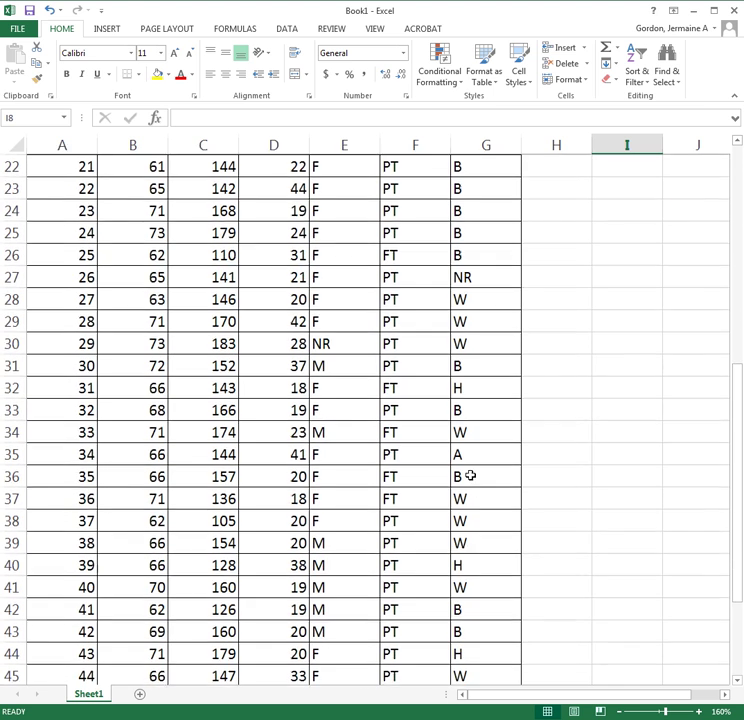
scroll(466, 455, "down", 1)
scroll(472, 448, "up", 8)
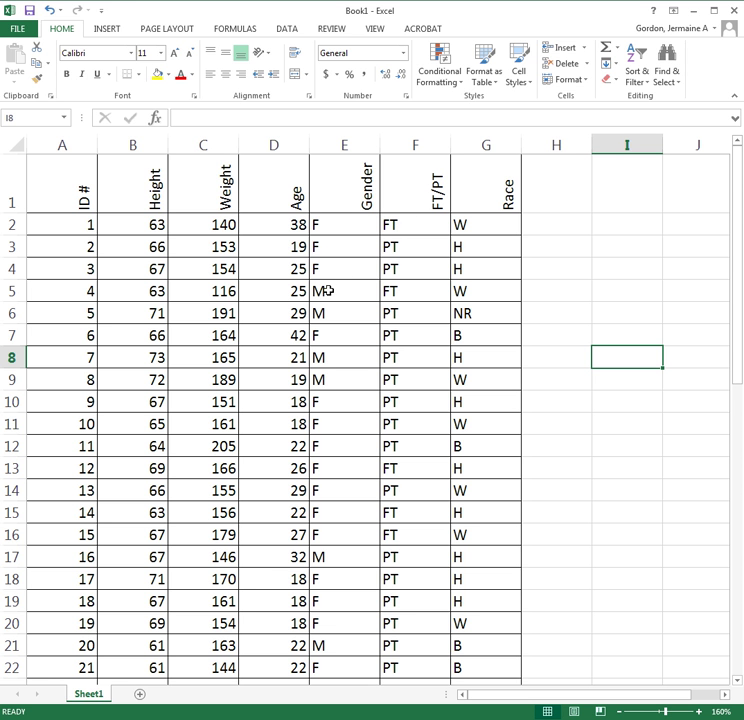
scroll(323, 306, "down", 4)
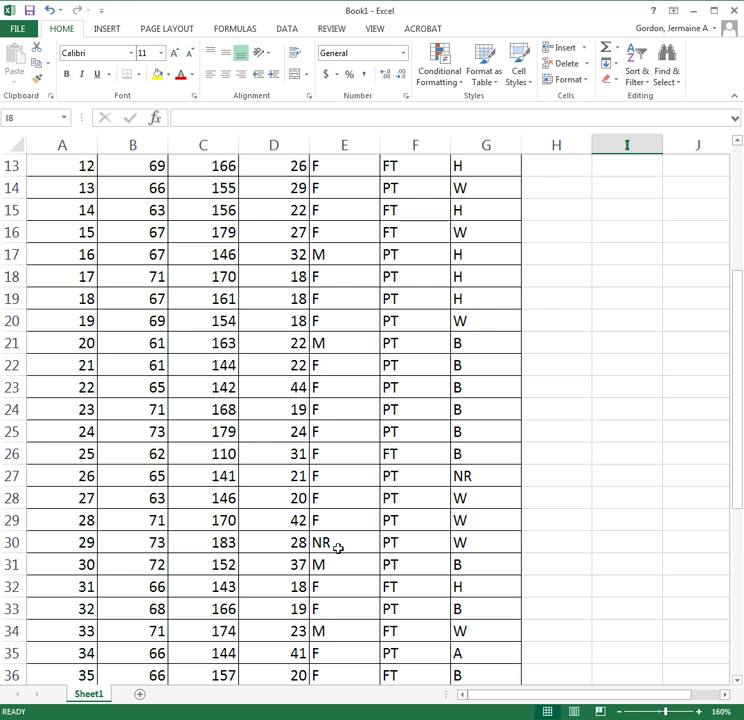
scroll(378, 428, "up", 4)
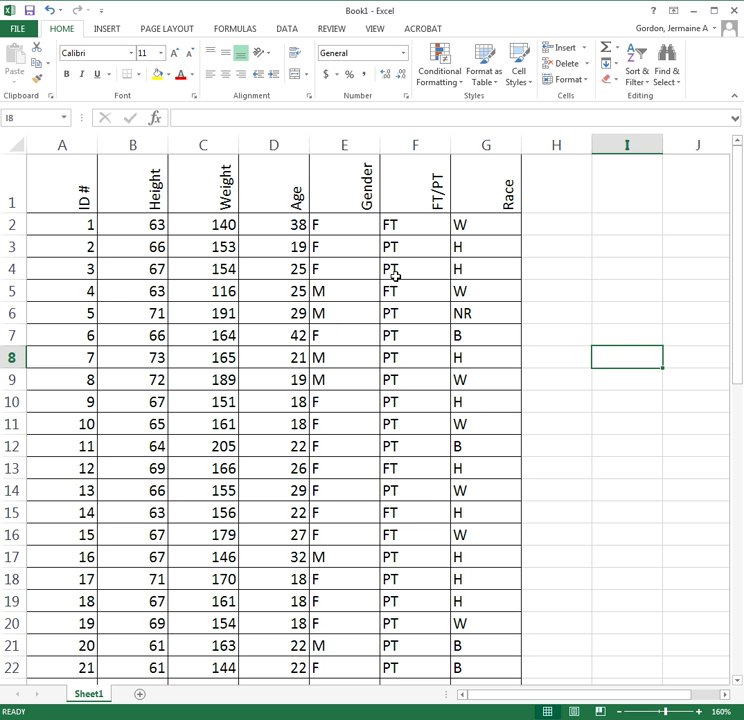
- Select the entire data table on Sheet1, including the header row, covering A1 to G51
left_click_drag(57, 172, 506, 566)
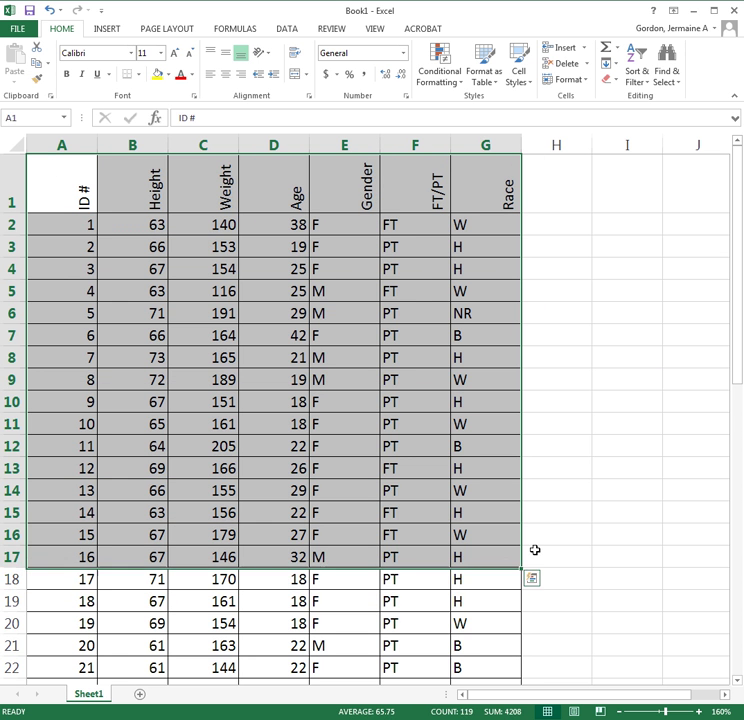
left_click(610, 497)
scroll(610, 497, "down", 14)
left_click_drag(508, 344, 195, 158)
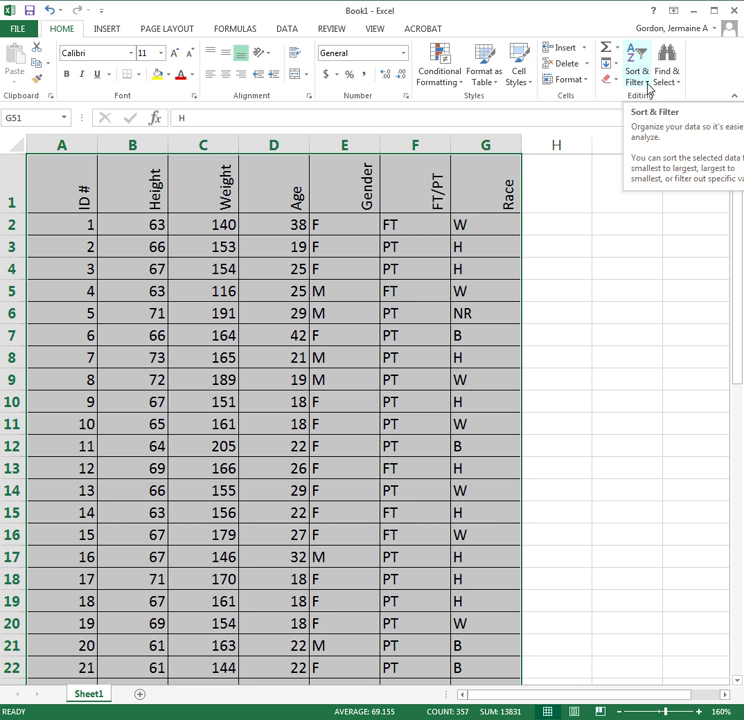
left_click(648, 89)
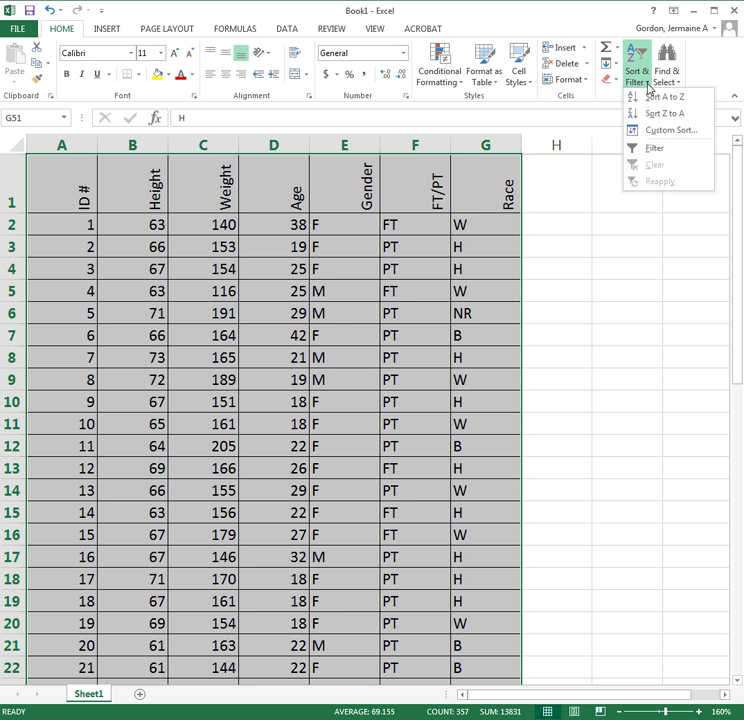
left_click(659, 137)
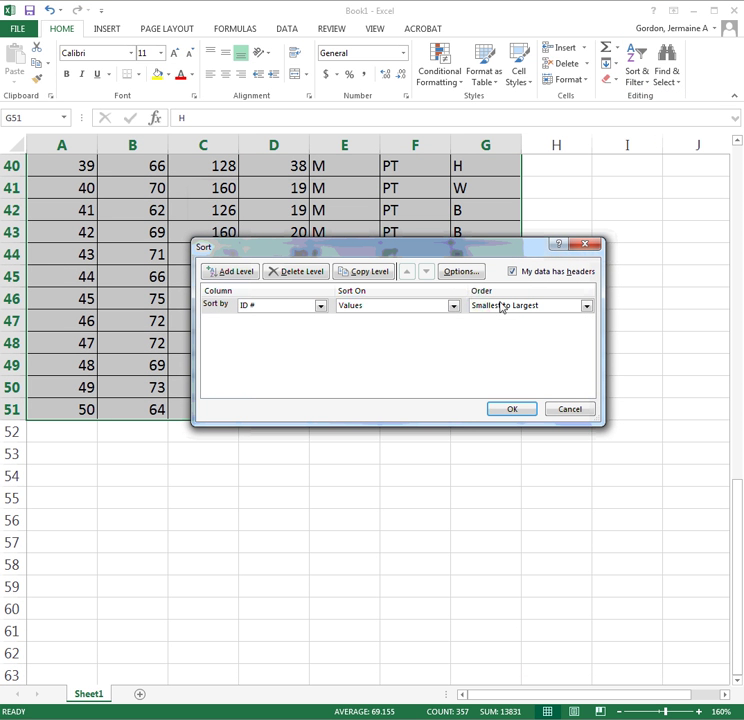
left_click_drag(467, 256, 585, 236)
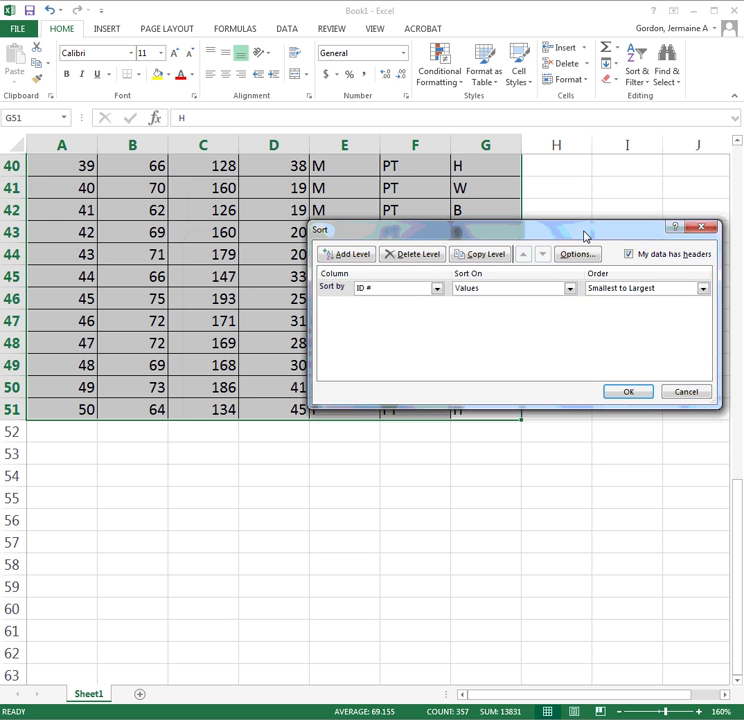
left_click(686, 391)
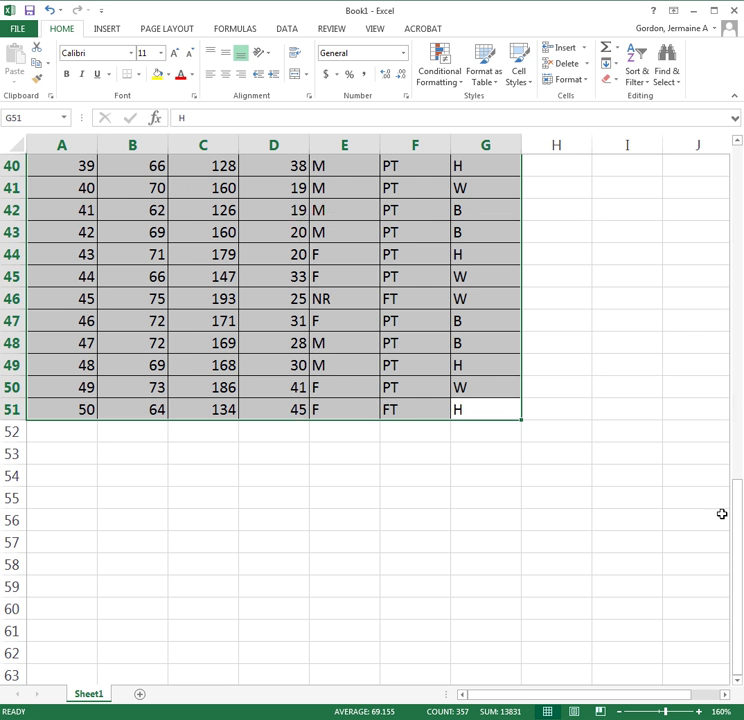
- Apply a custom sort to the selected table by the Gender column, on values, in A to Z order
left_click_drag(739, 509, 740, 155)
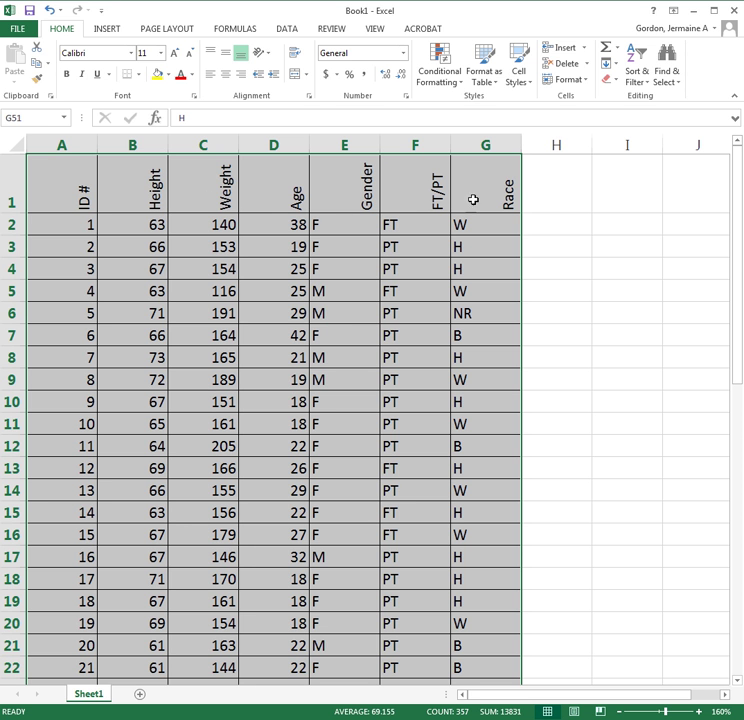
left_click(648, 82)
left_click(669, 131)
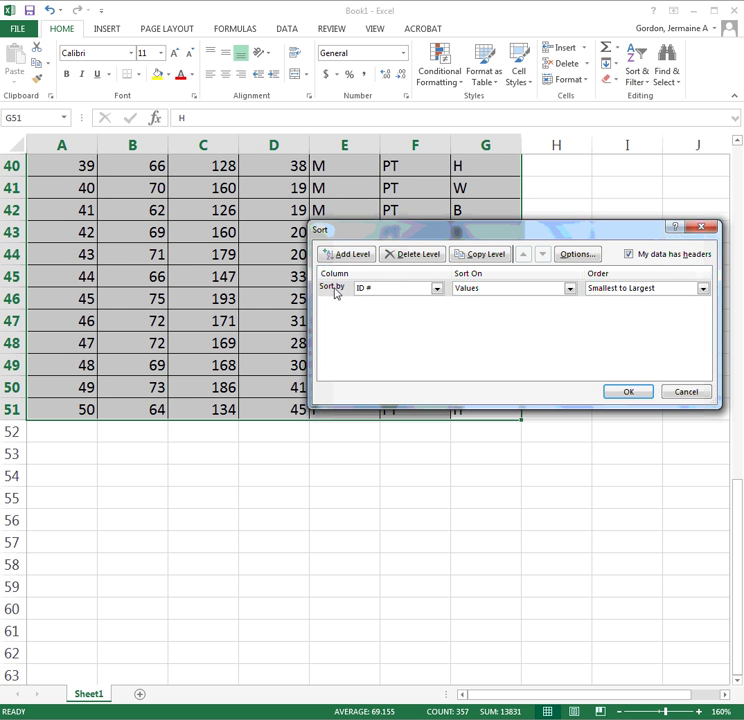
left_click(436, 288)
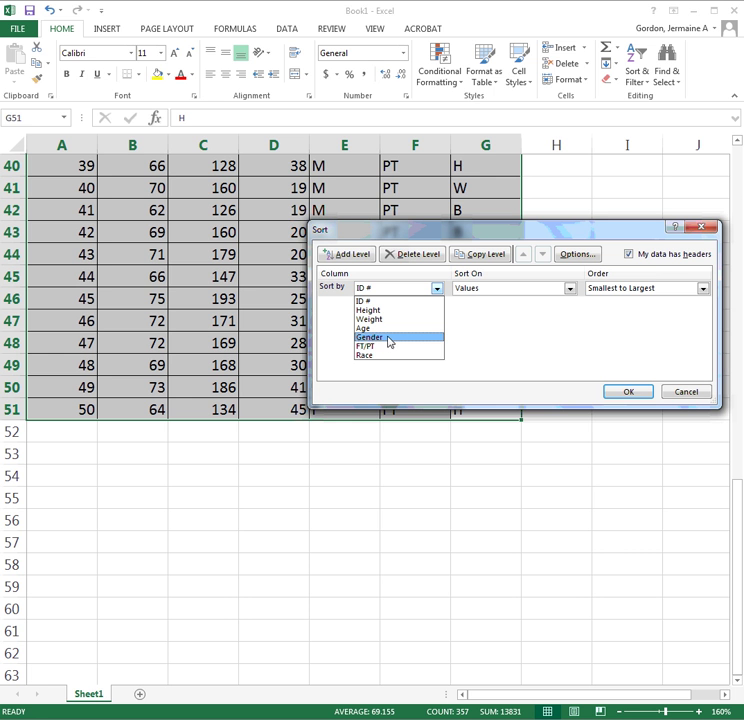
left_click(391, 338)
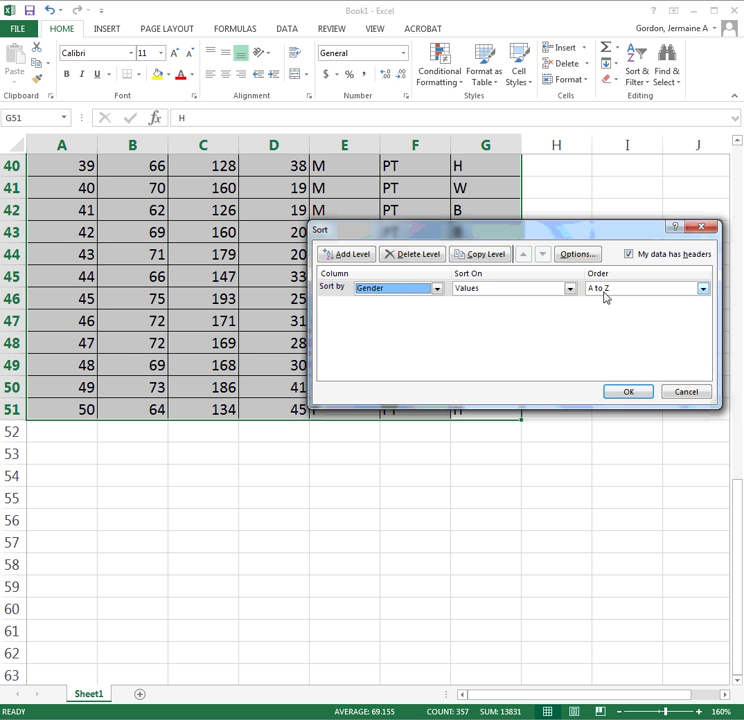
left_click(630, 394)
- Examine the sorted table from the header to the last row to check how records are grouped by gender
scroll(630, 388, "up", 16)
scroll(632, 380, "up", 1)
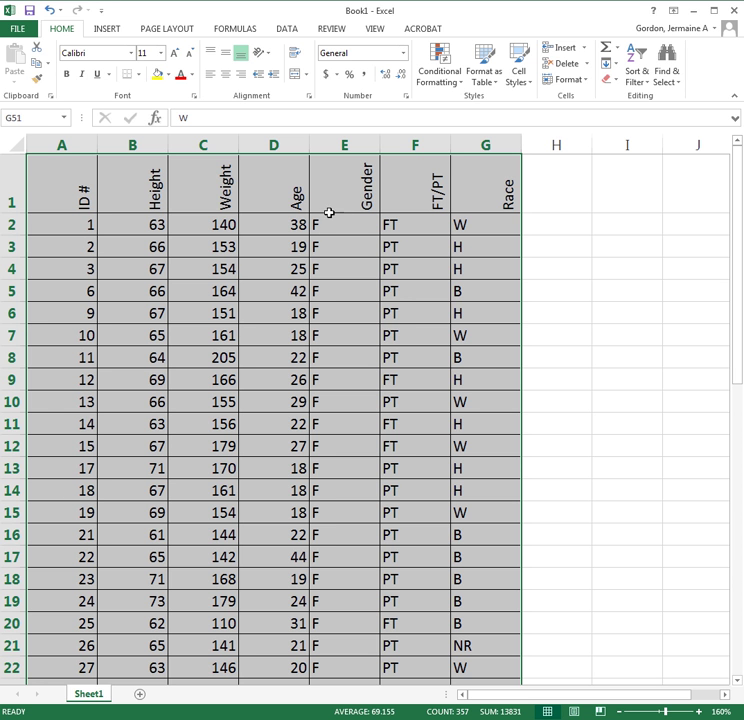
scroll(322, 462, "down", 5)
scroll(322, 475, "down", 2)
scroll(337, 535, "down", 3)
scroll(335, 554, "down", 2)
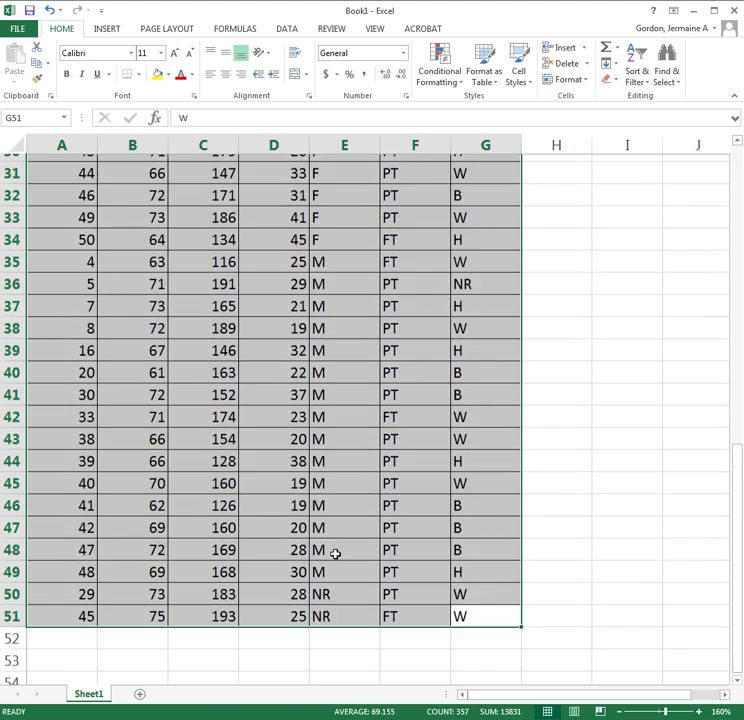
scroll(335, 556, "up", 1)
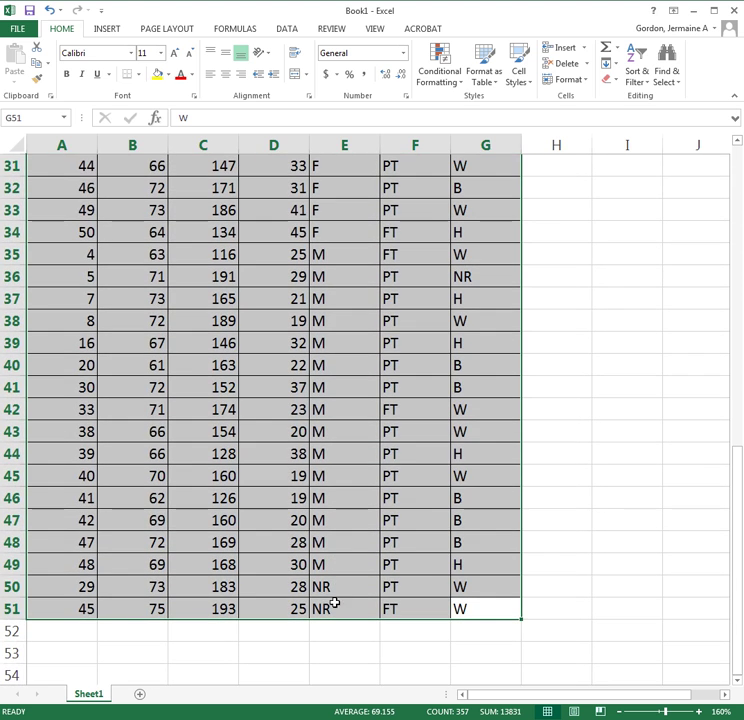
scroll(372, 519, "up", 2)
scroll(371, 515, "up", 8)
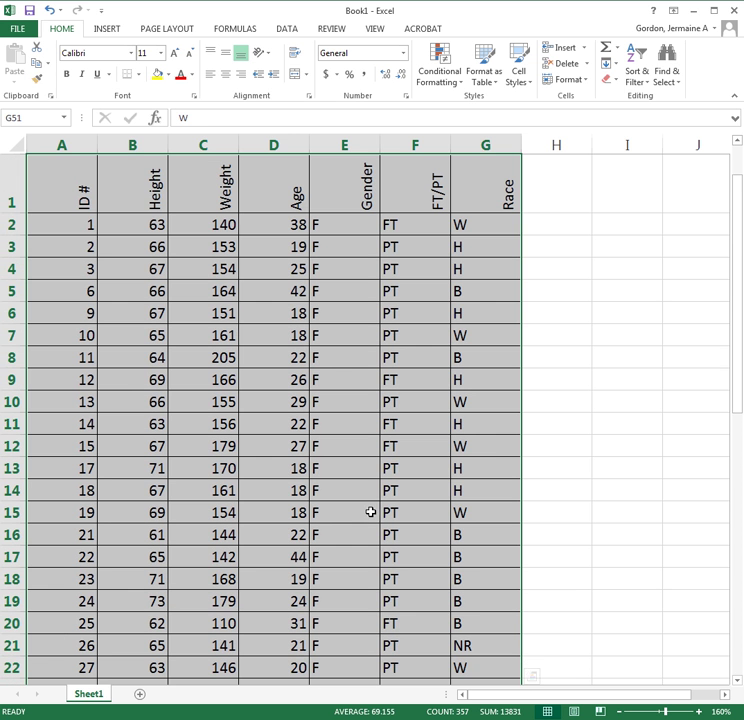
left_click(649, 409)
scroll(634, 414, "down", 4)
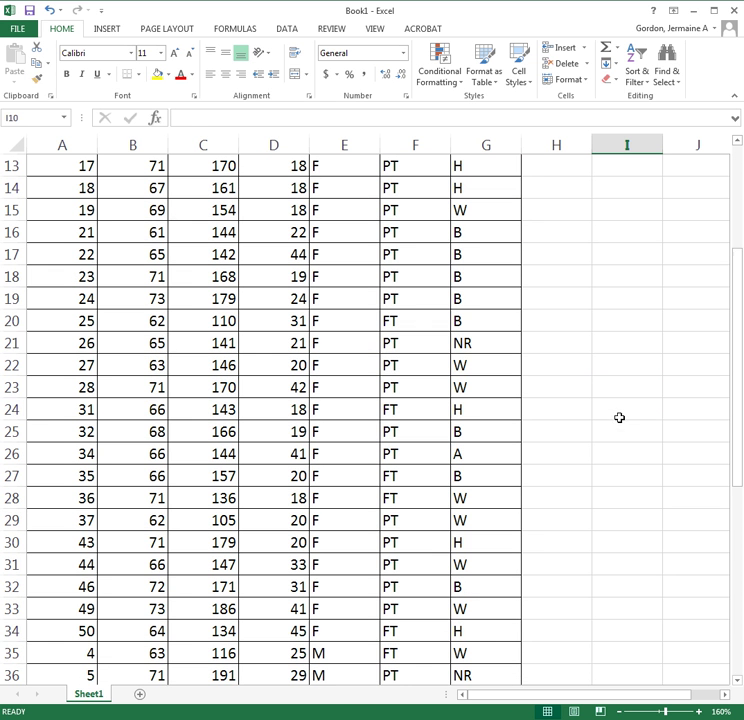
- Add a new worksheet to the workbook and rename it Female
left_click(139, 697)
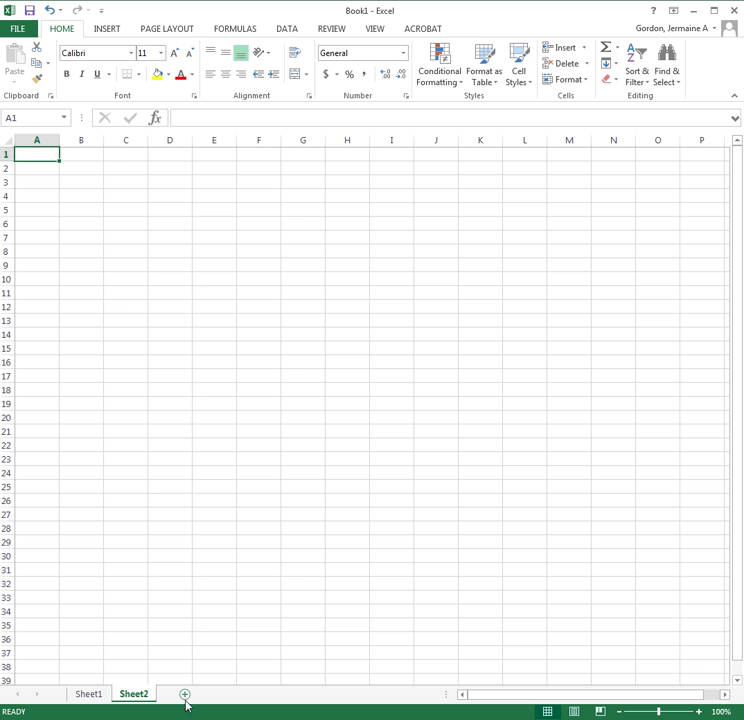
left_click(86, 695)
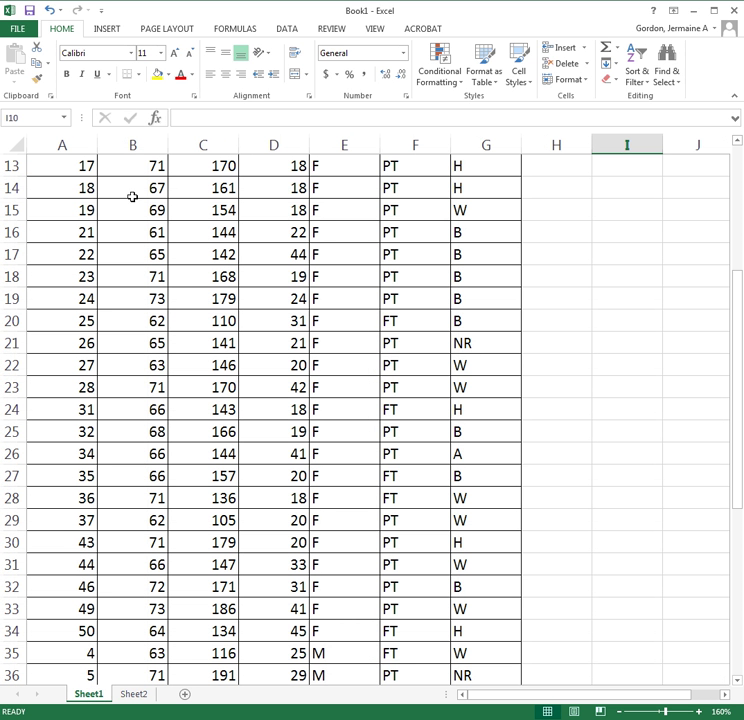
left_click(133, 697)
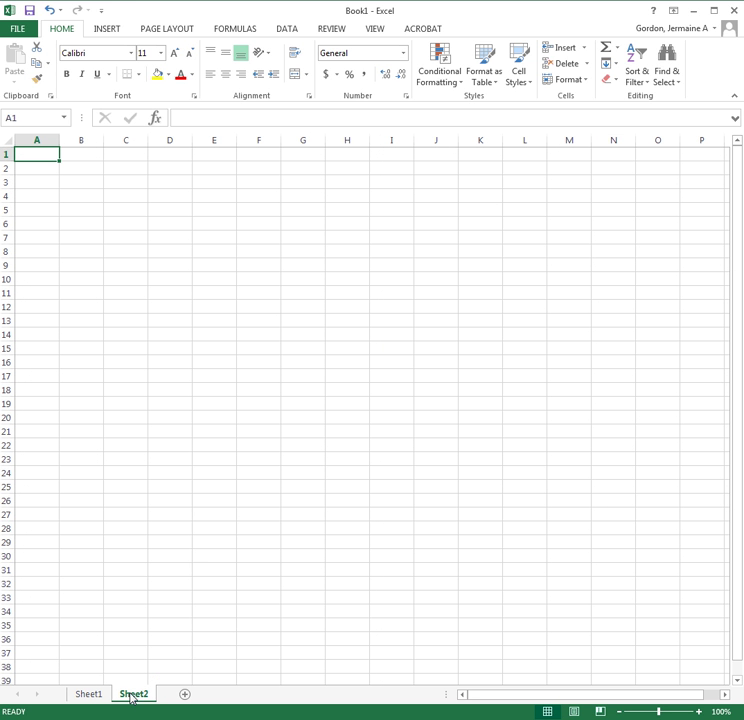
right_click(131, 697)
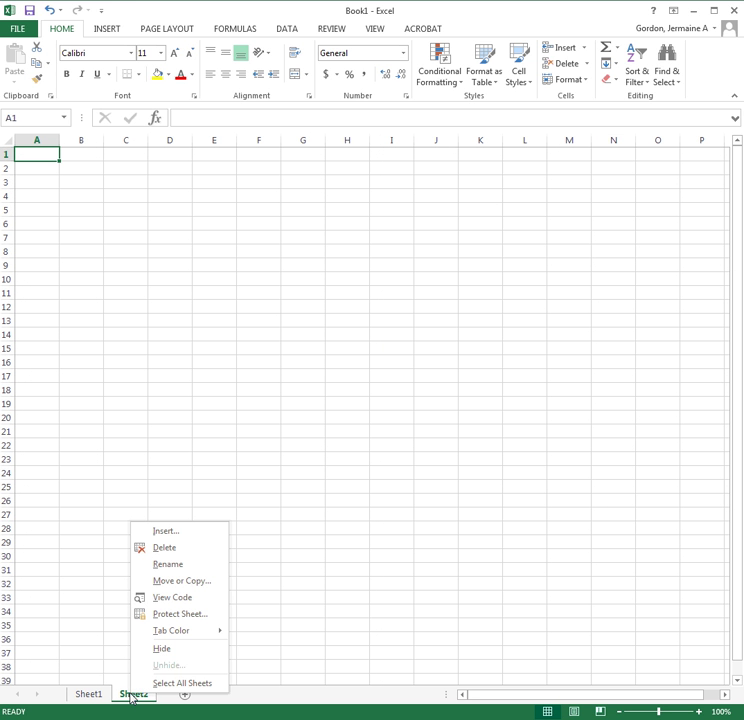
left_click(168, 564)
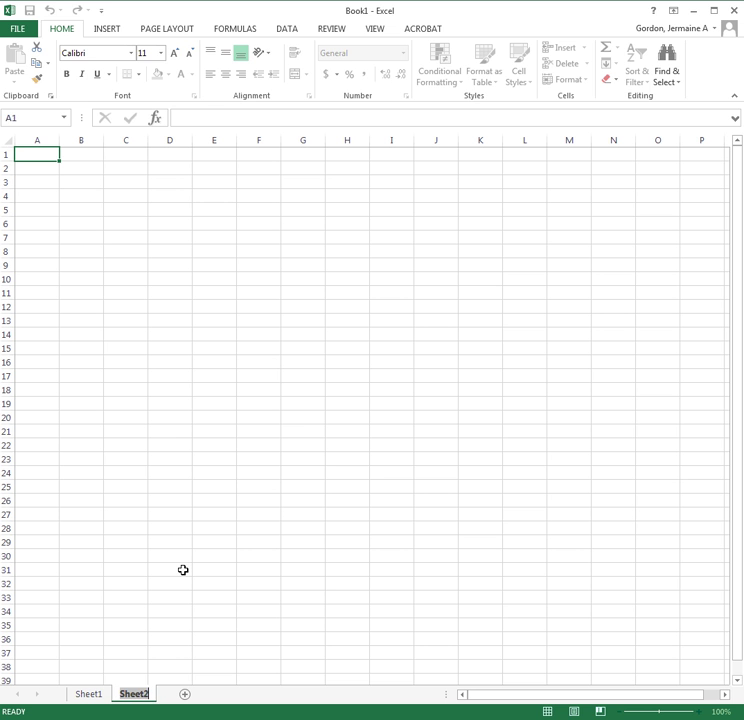
type("Female")
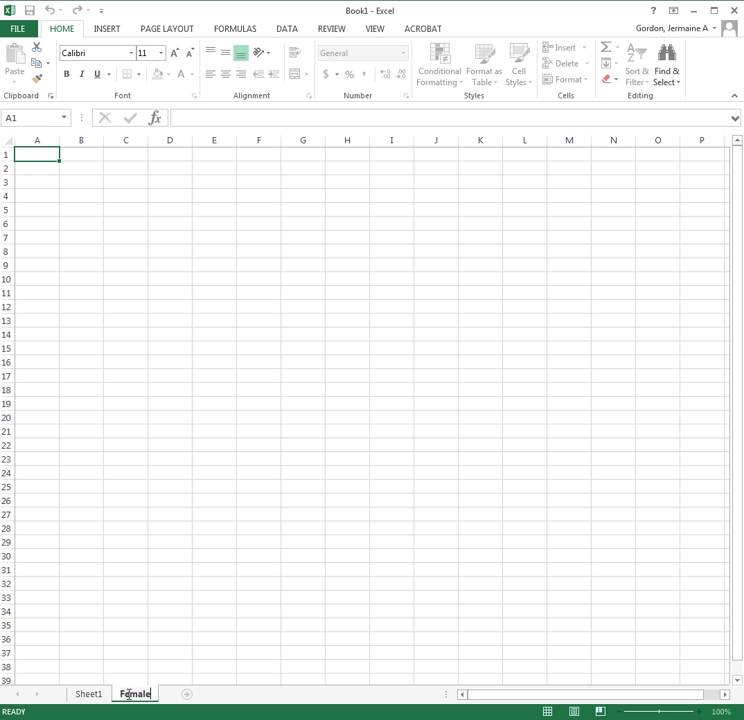
key("Return")
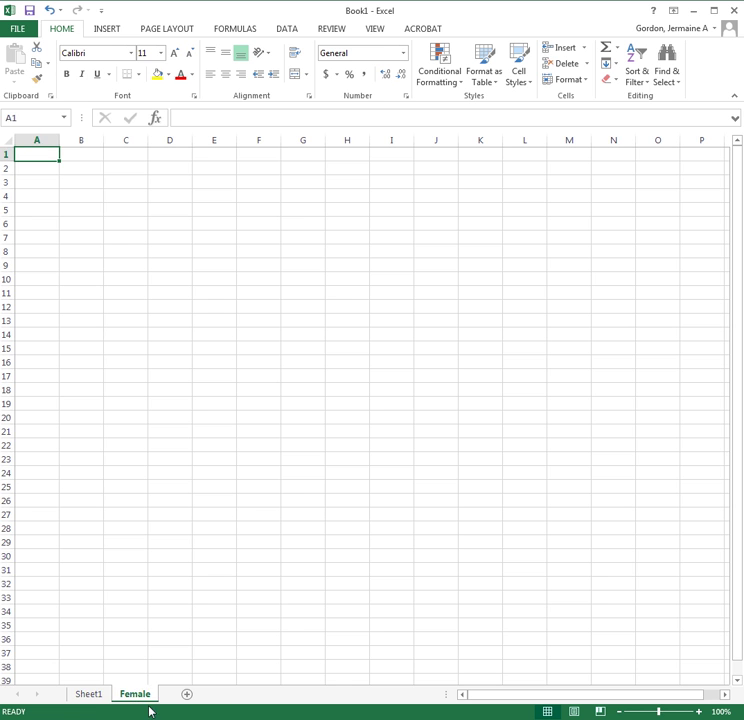
- Copy the header row and all the female records on Sheet1, A1 to G34
left_click(88, 695)
scroll(181, 646, "up", 4)
scroll(184, 600, "down", 7)
scroll(477, 470, "up", 1)
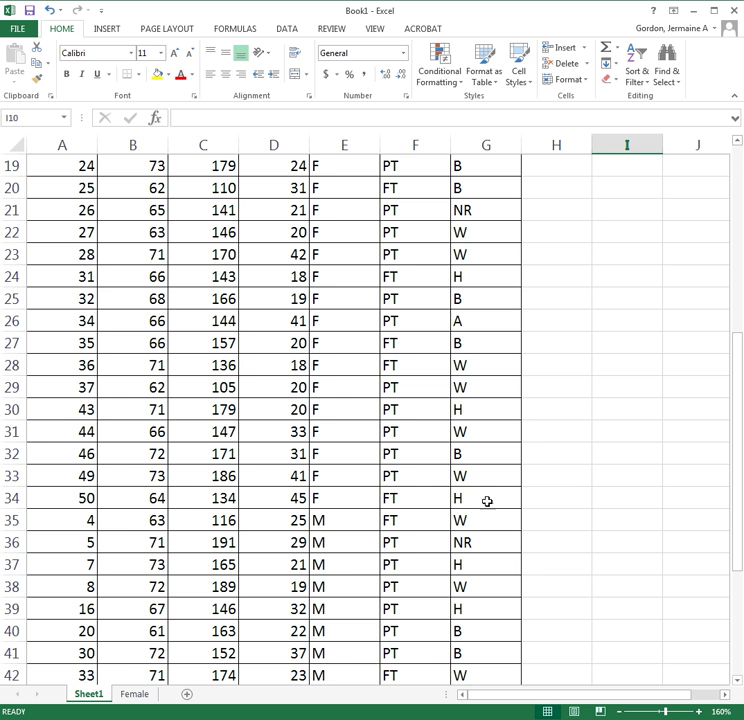
left_click_drag(498, 497, 5, 180)
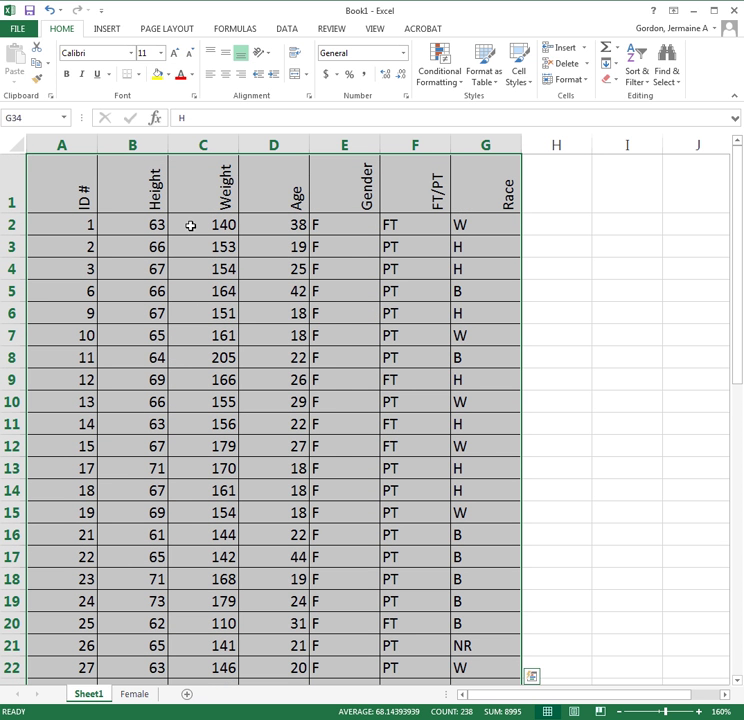
right_click(190, 226)
left_click(218, 252)
- Paste the copied female records into the Female sheet starting at cell A1, then deselect them
scroll(214, 250, "down", 7)
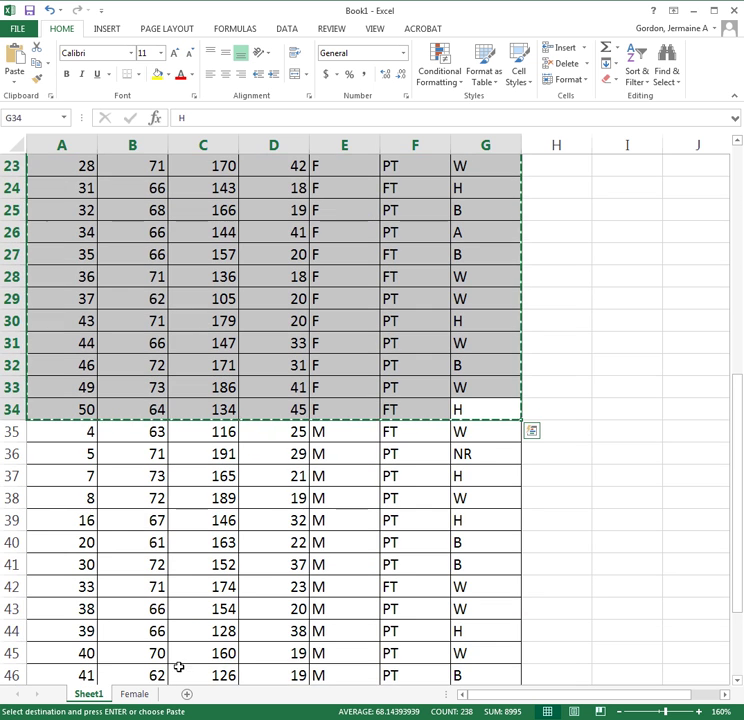
left_click(139, 699)
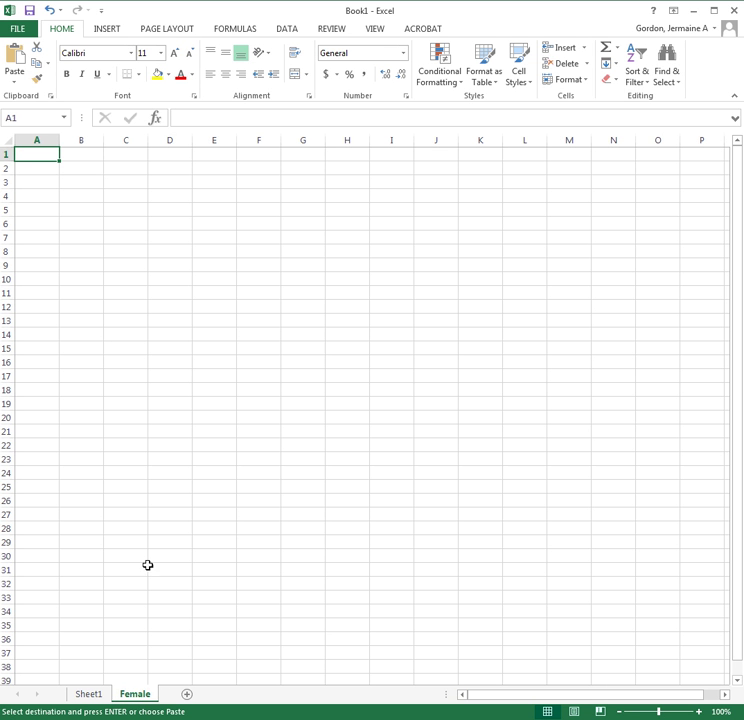
right_click(51, 155)
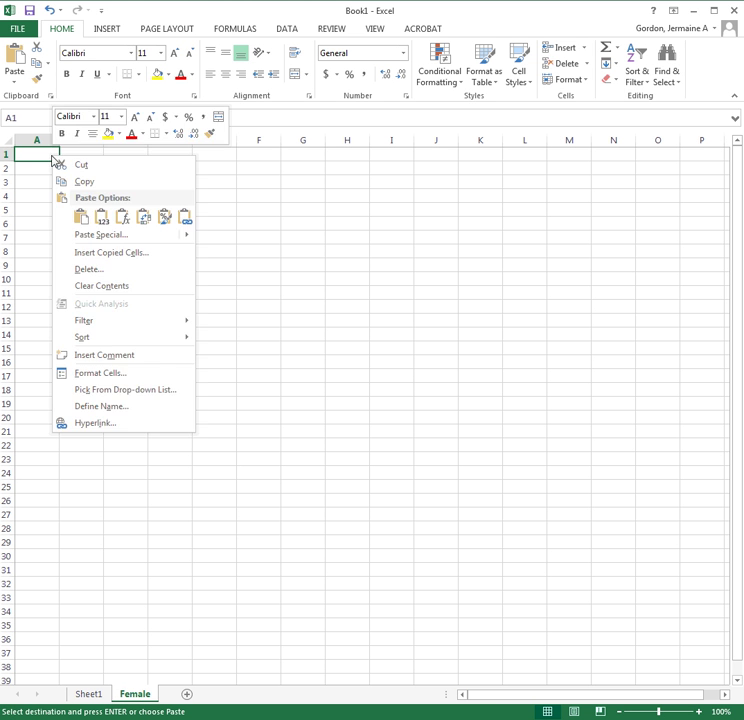
left_click(80, 218)
left_click(80, 218)
left_click(476, 454)
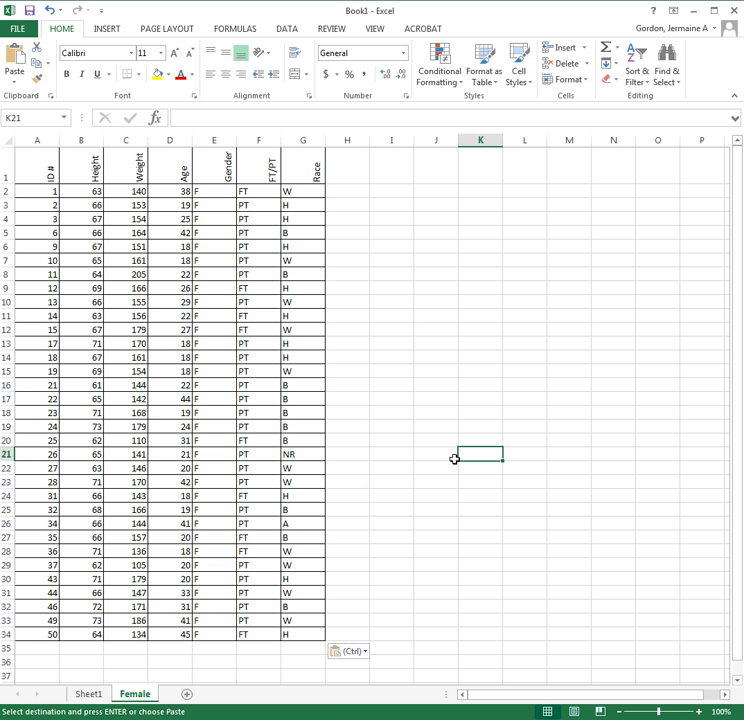
scroll(558, 610, "up", 5)
scroll(540, 560, "down", 3)
scroll(533, 543, "up", 5)
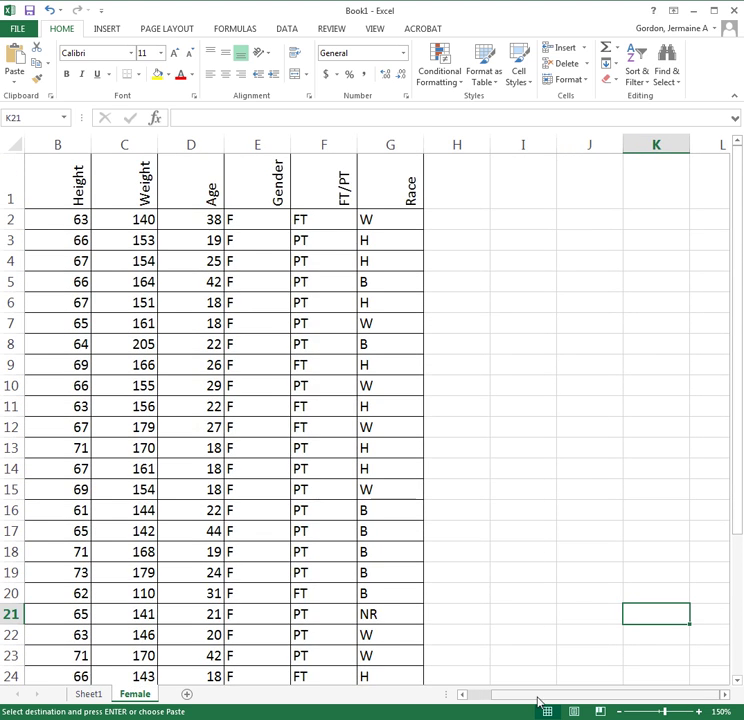
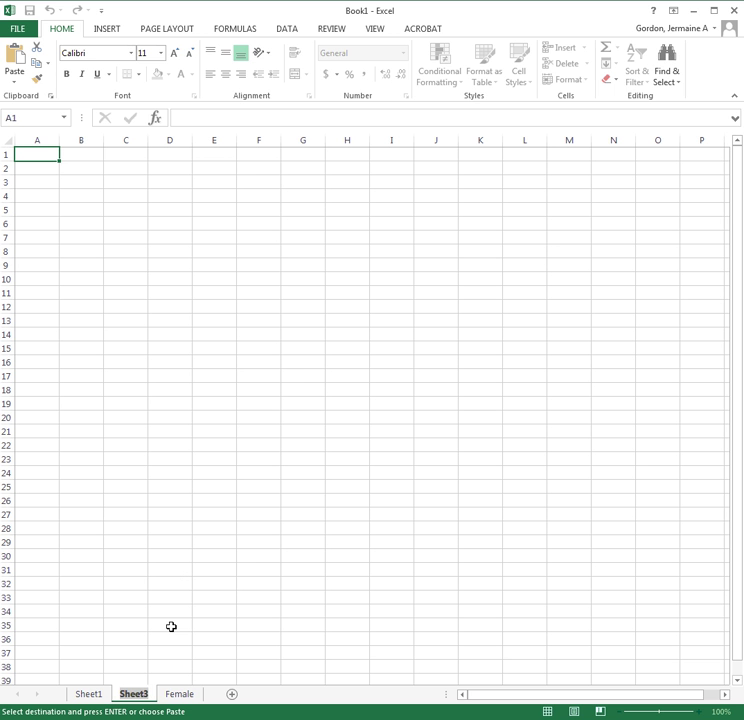
- Rename the newly added worksheet Sheet3 as Male
type("Male")
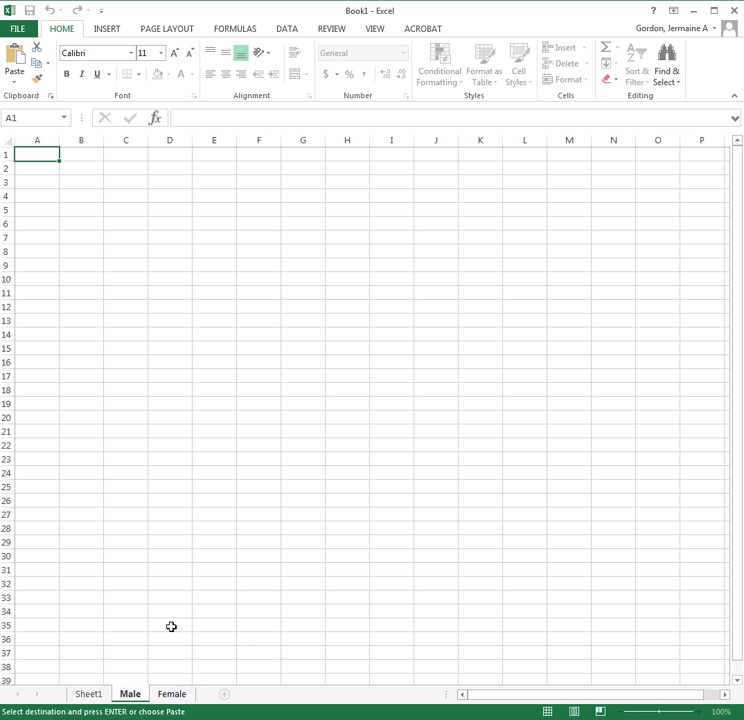
key("Return")
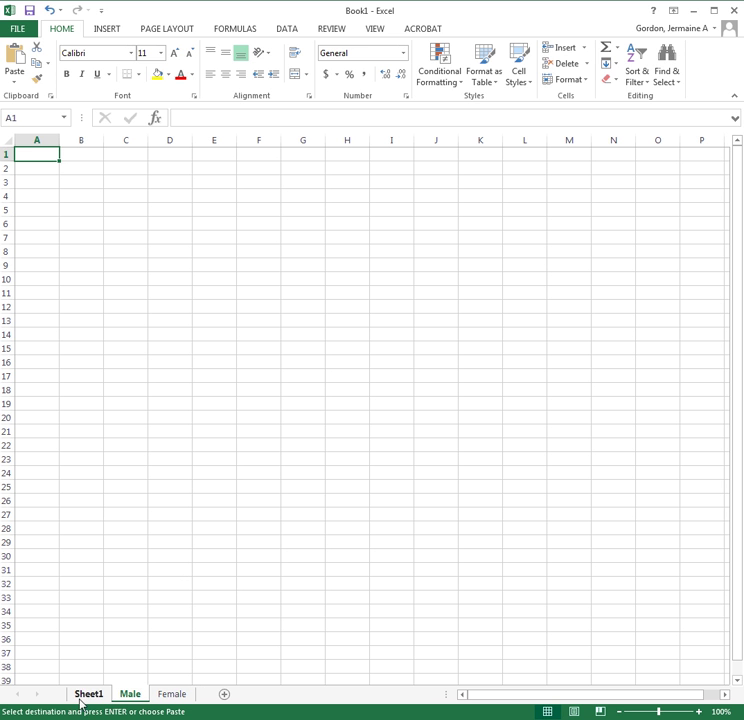
- Copy the header row A1 to G1 from Sheet1 and paste it into the Male sheet at cell A1
left_click(89, 694)
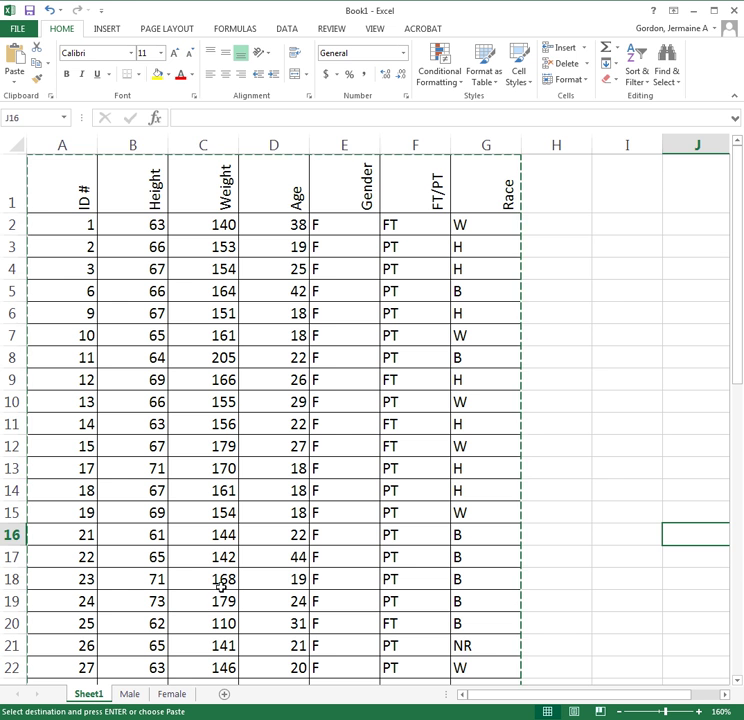
left_click(100, 227)
left_click_drag(58, 188, 479, 197)
right_click(479, 197)
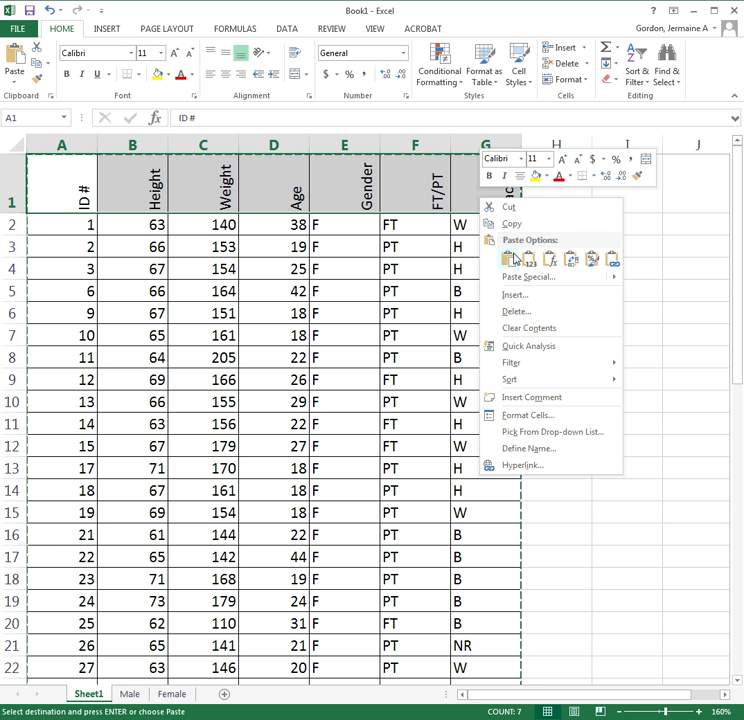
left_click(518, 228)
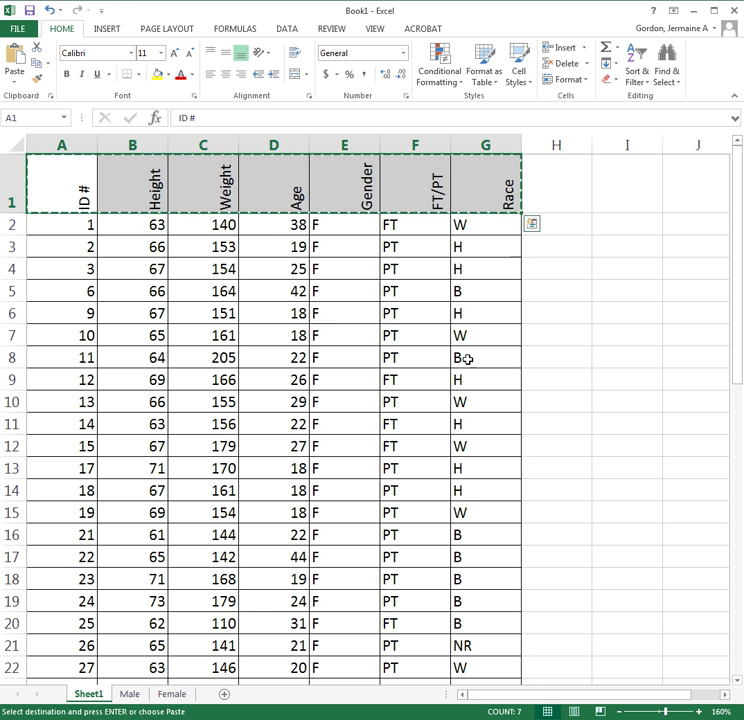
left_click(130, 694)
right_click(52, 154)
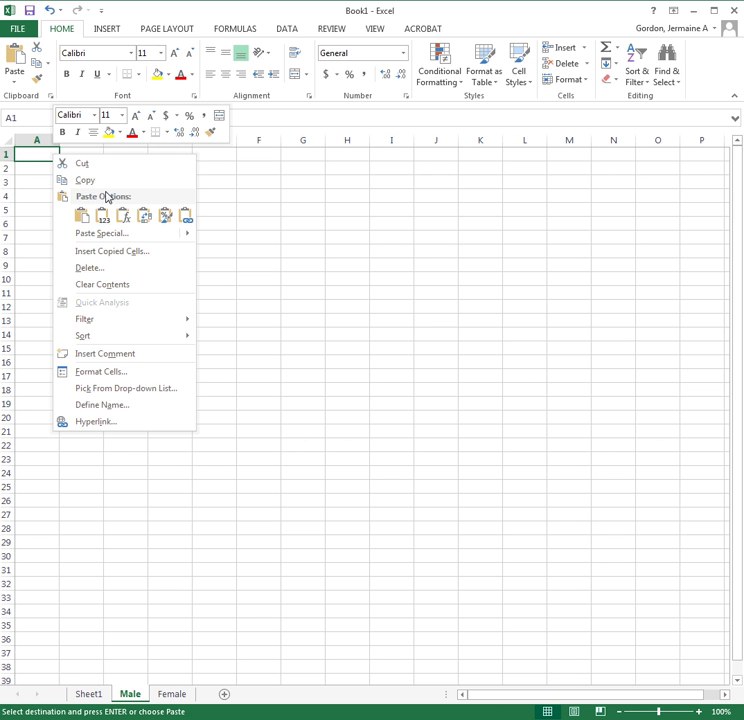
left_click(81, 215)
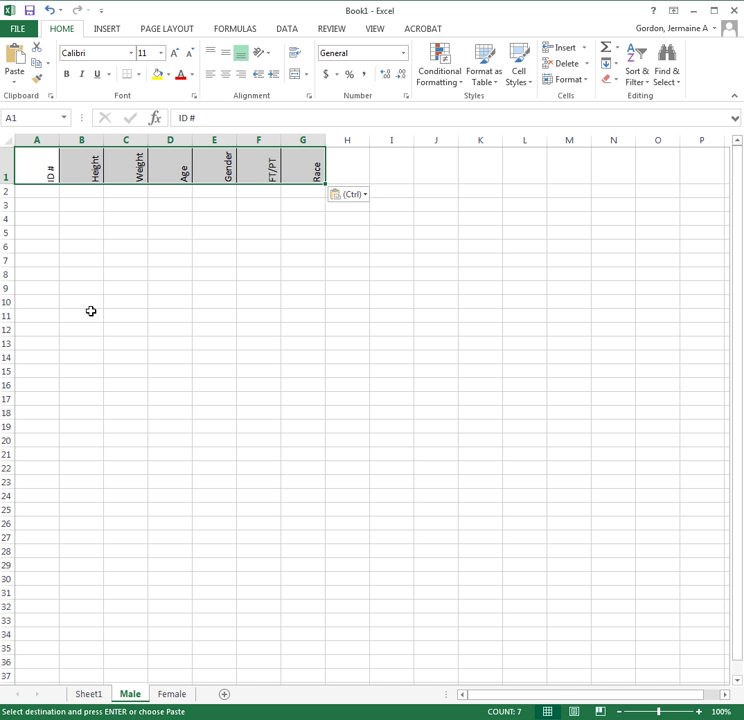
- Copy all the male records on Sheet1, A35 to G49
left_click(86, 694)
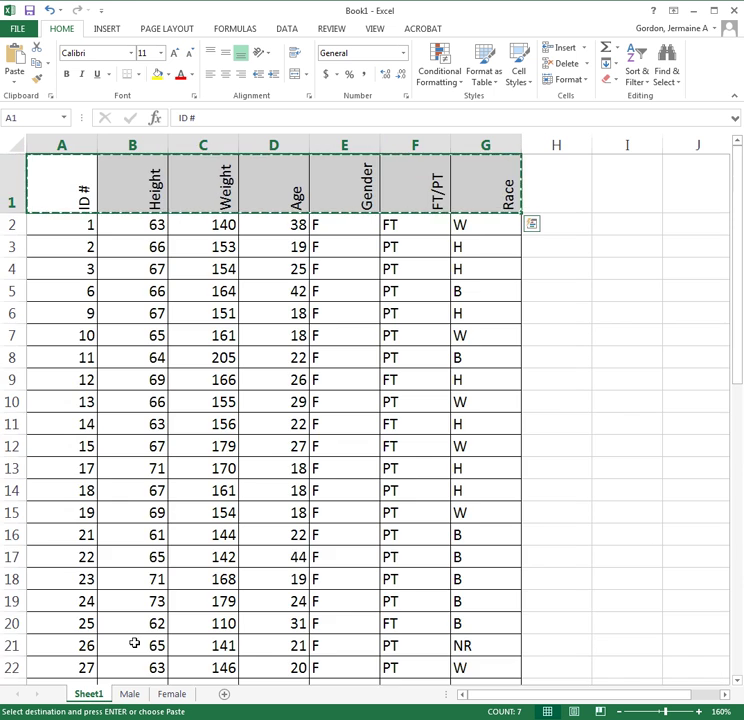
scroll(175, 517, "down", 6)
scroll(178, 518, "down", 5)
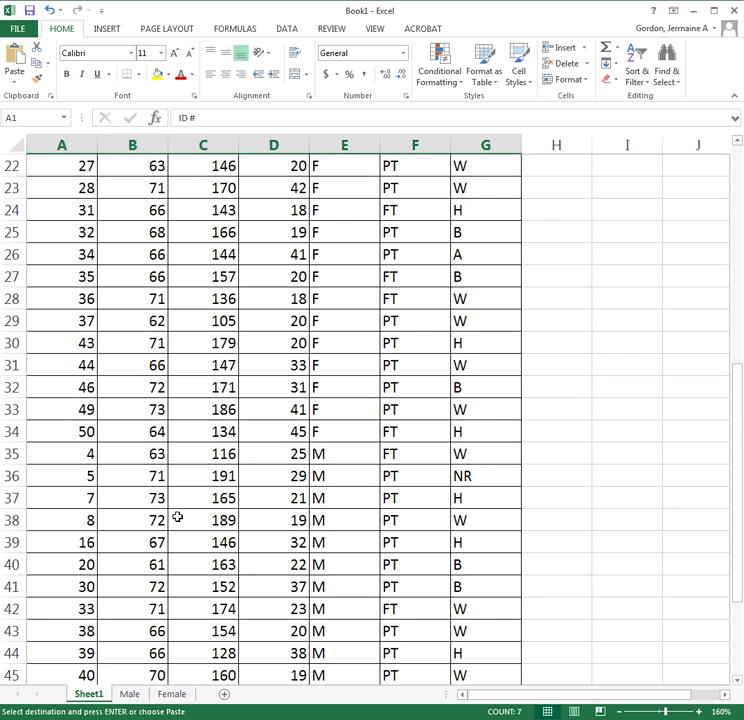
scroll(178, 518, "up", 2)
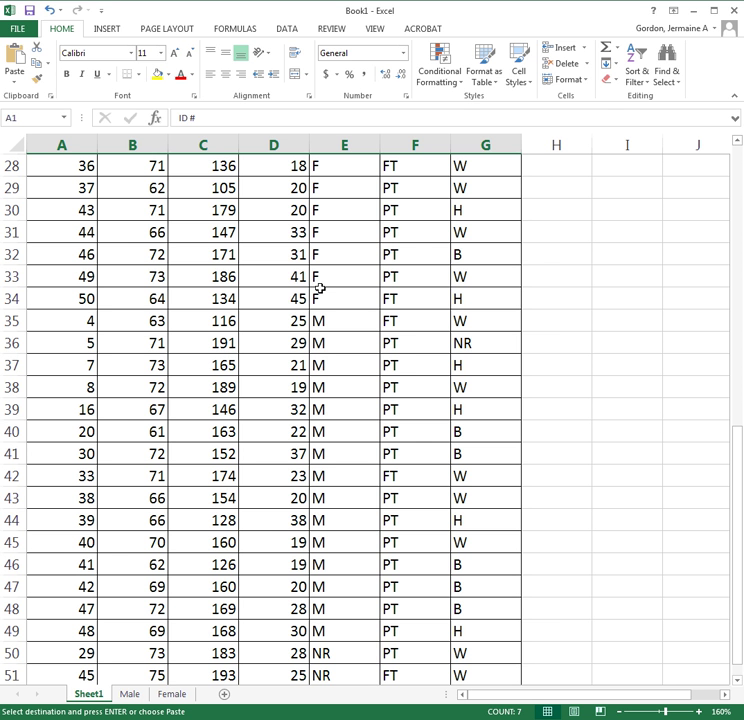
left_click_drag(40, 320, 482, 633)
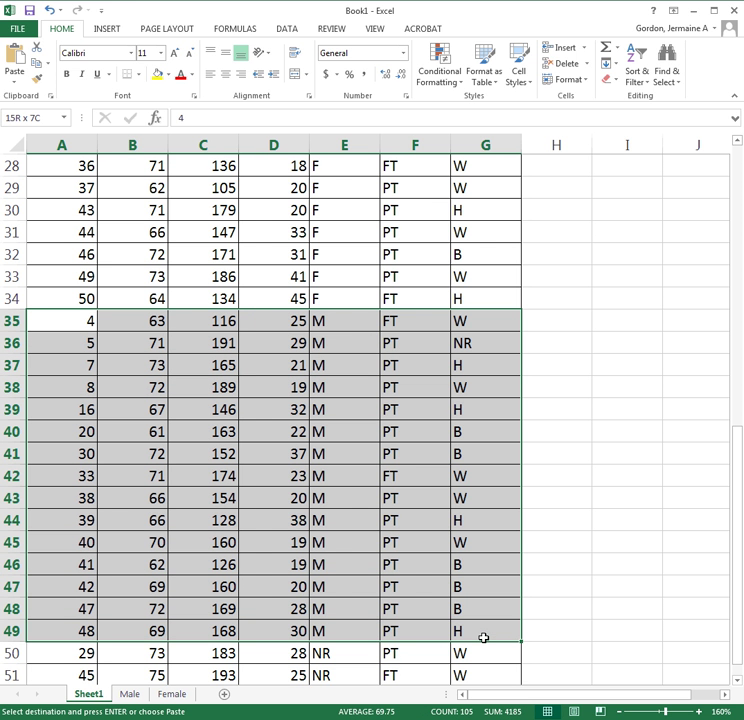
right_click(346, 466)
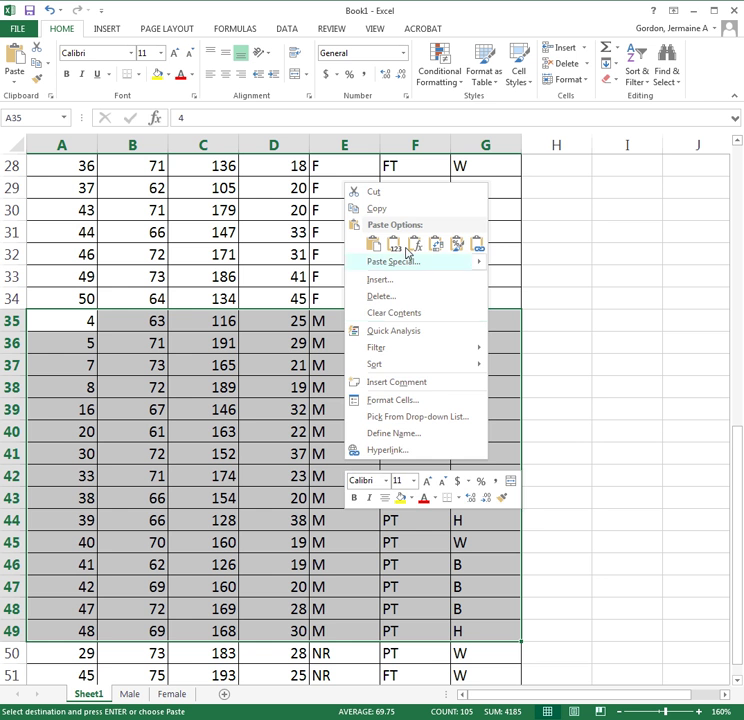
left_click(397, 210)
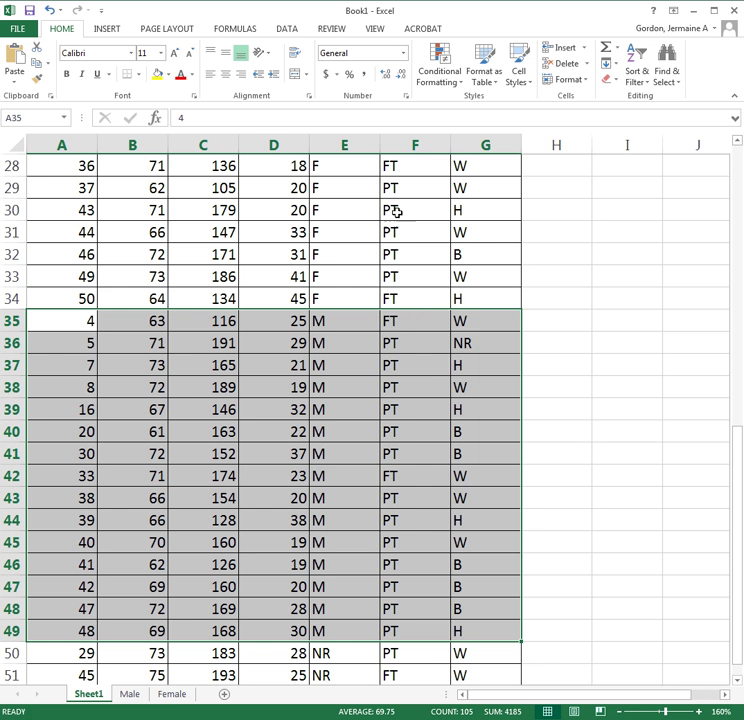
- Paste the copied male records under the headers of the Male sheet starting at cell A2, then deselect them
left_click(131, 694)
right_click(36, 196)
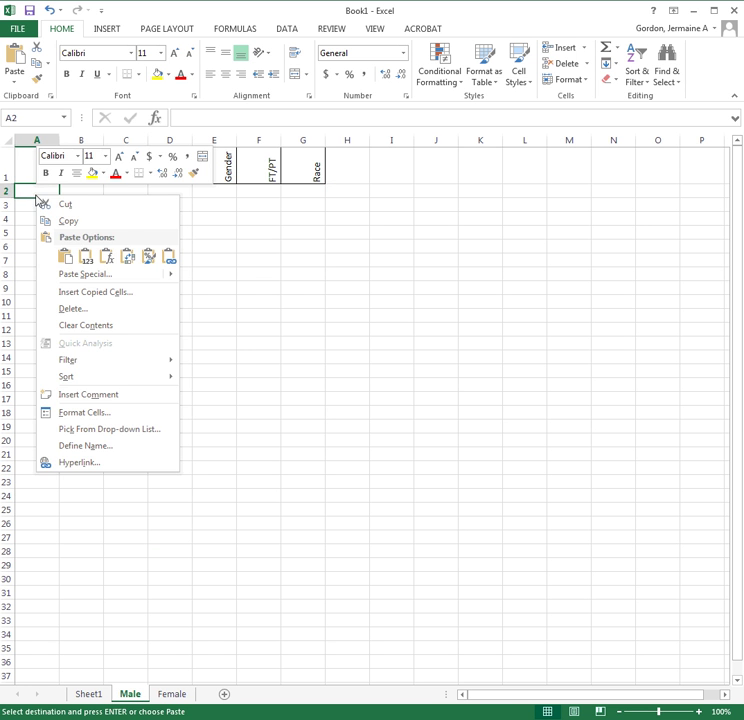
left_click(66, 258)
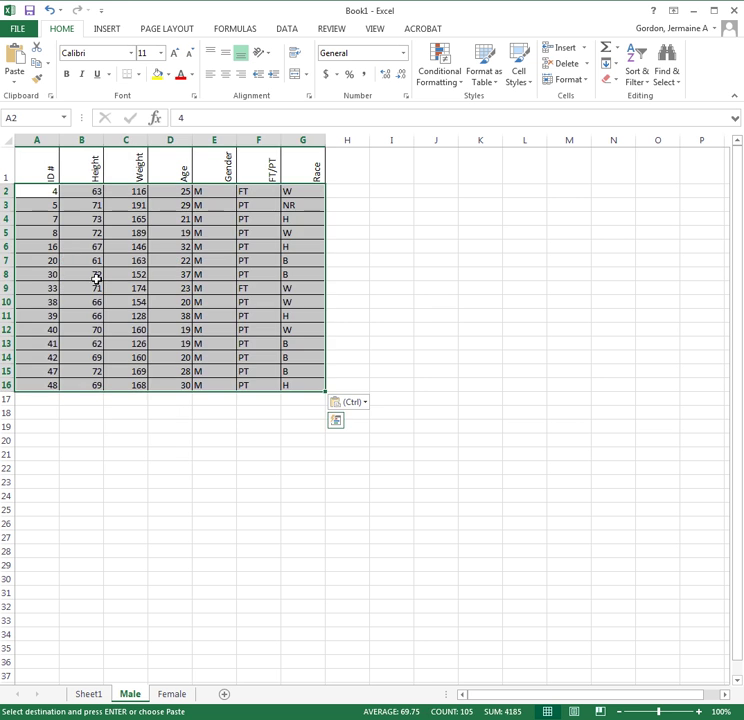
left_click(433, 324)
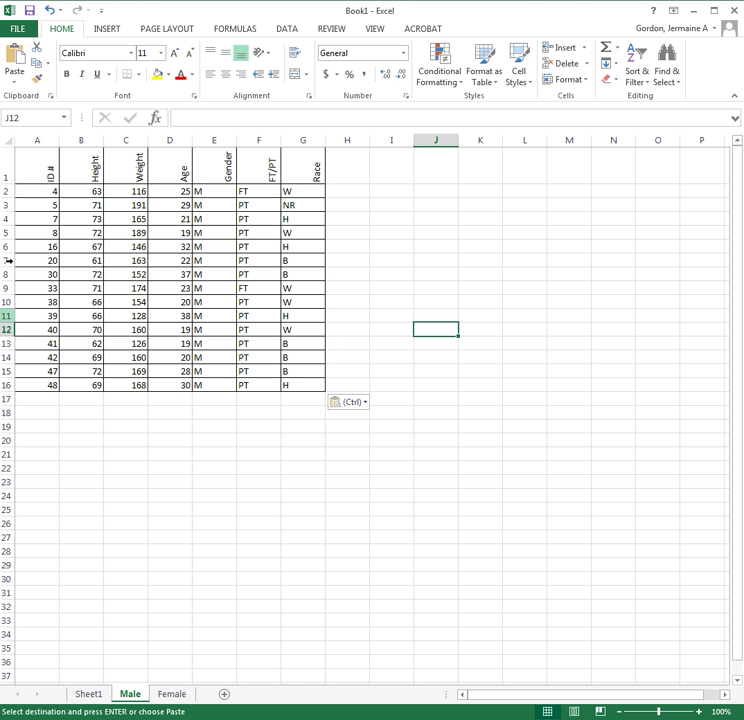
- Return to Sheet1, clear the selection and review the full table sorted by gender
left_click(88, 694)
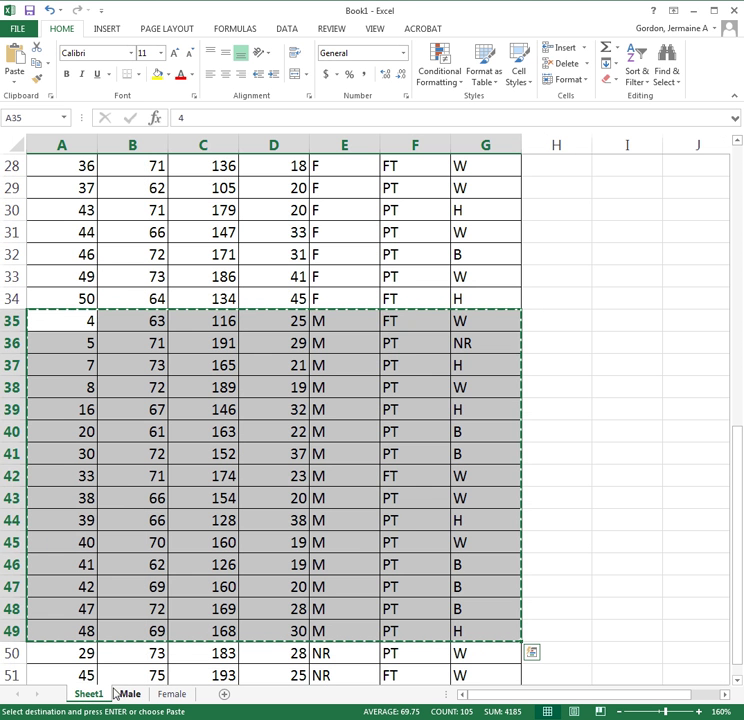
scroll(355, 331, "up", 7)
scroll(355, 331, "up", 2)
left_click(585, 343)
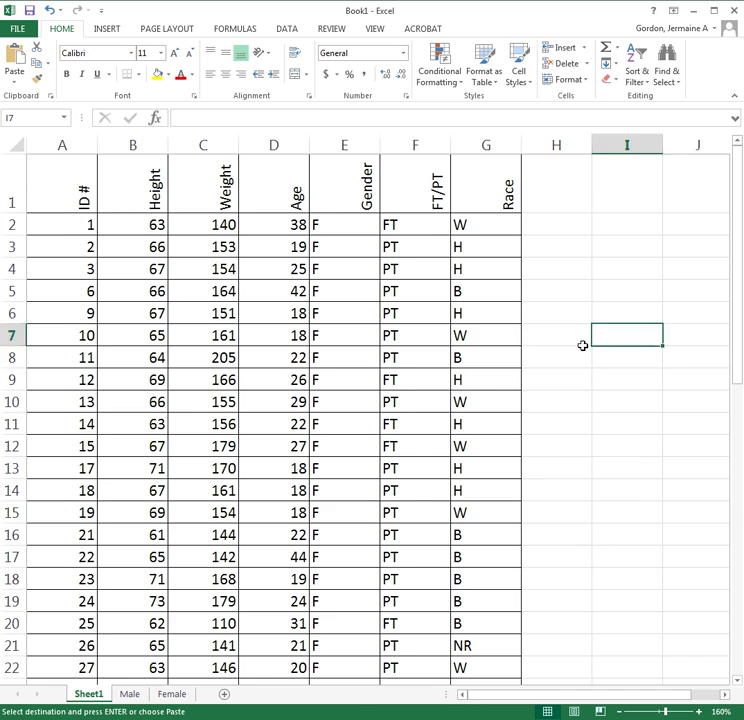
scroll(467, 325, "down", 4)
scroll(355, 322, "up", 1)
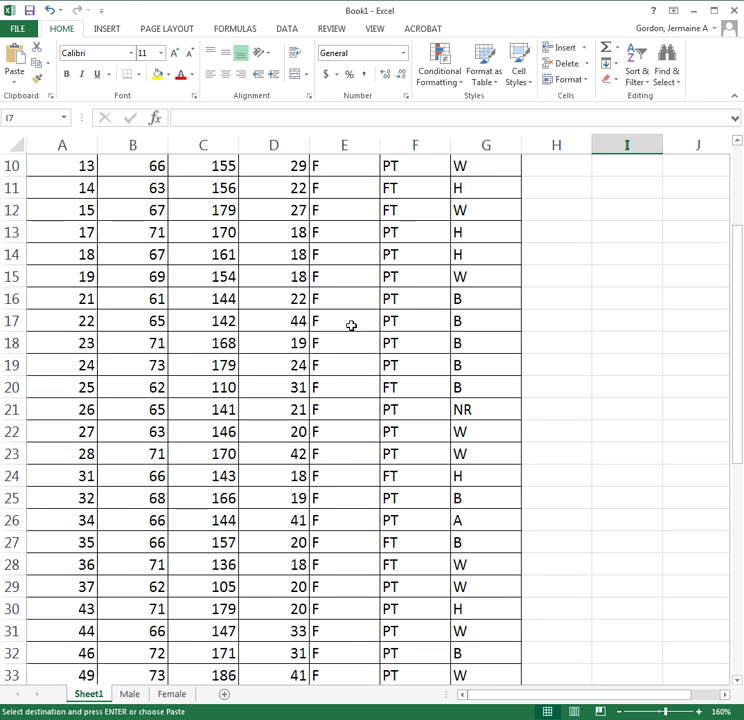
scroll(350, 340, "down", 3)
- Review the separated records on the Male and Female sheets, enlarging the Male sheet's view to 130%
left_click(130, 694)
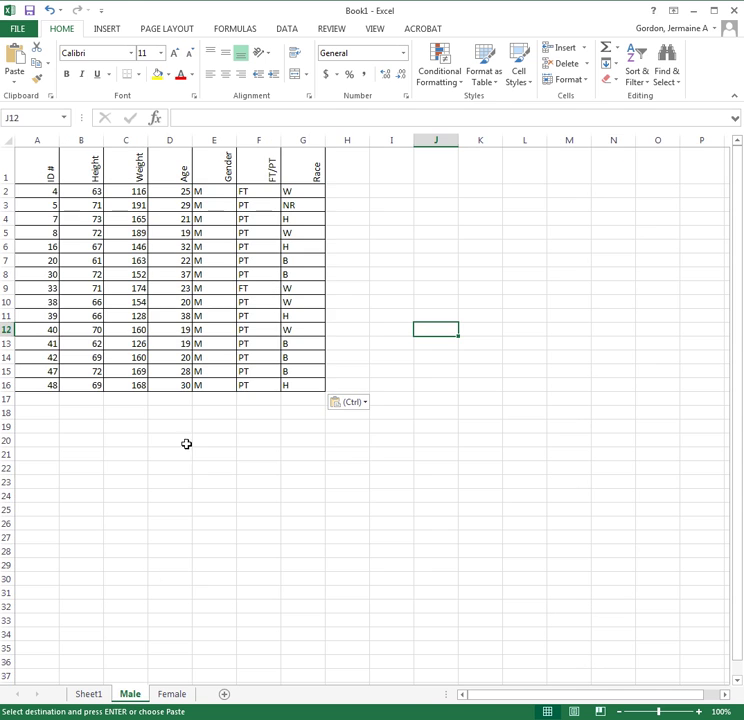
left_click(171, 694)
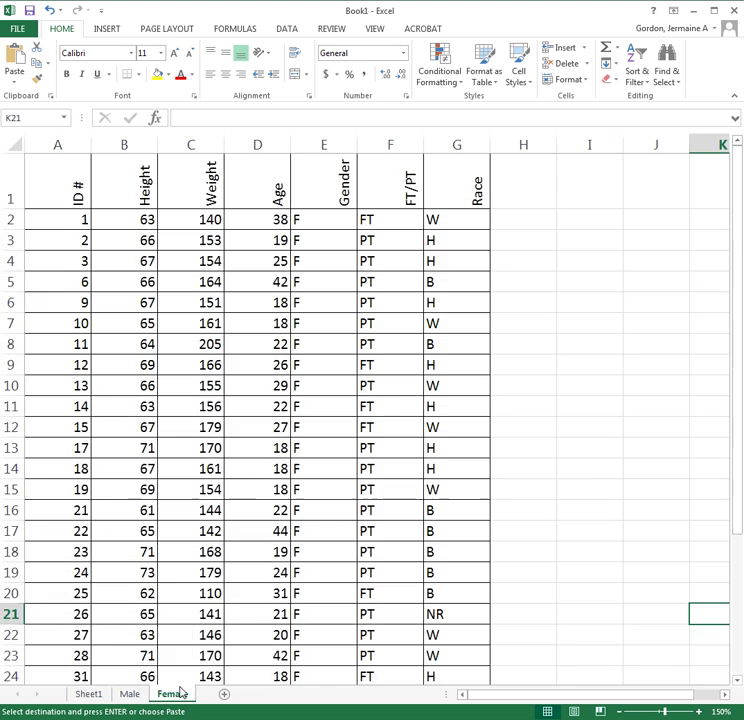
scroll(68, 281, "down", 4)
scroll(79, 302, "up", 4)
left_click(128, 694)
left_click(699, 711)
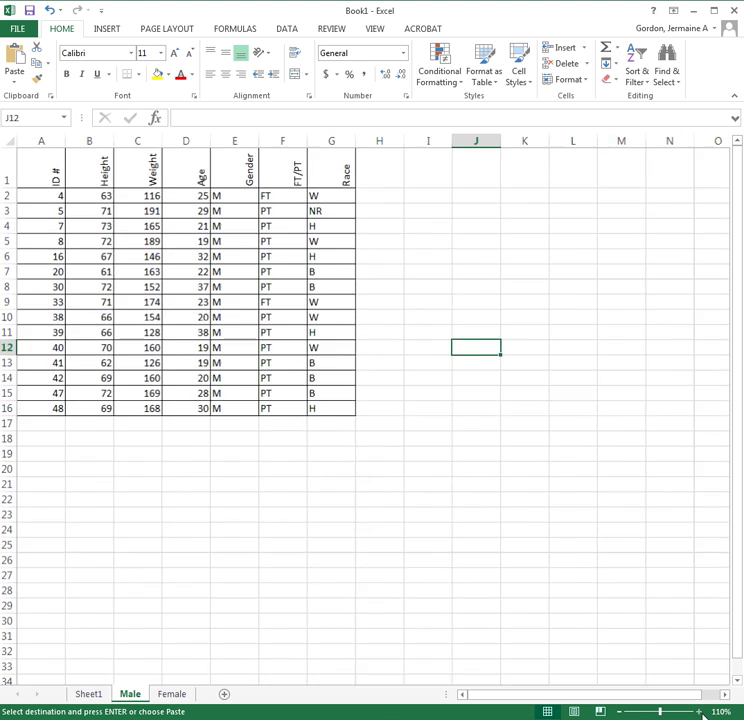
left_click(699, 711)
left_click(699, 711)
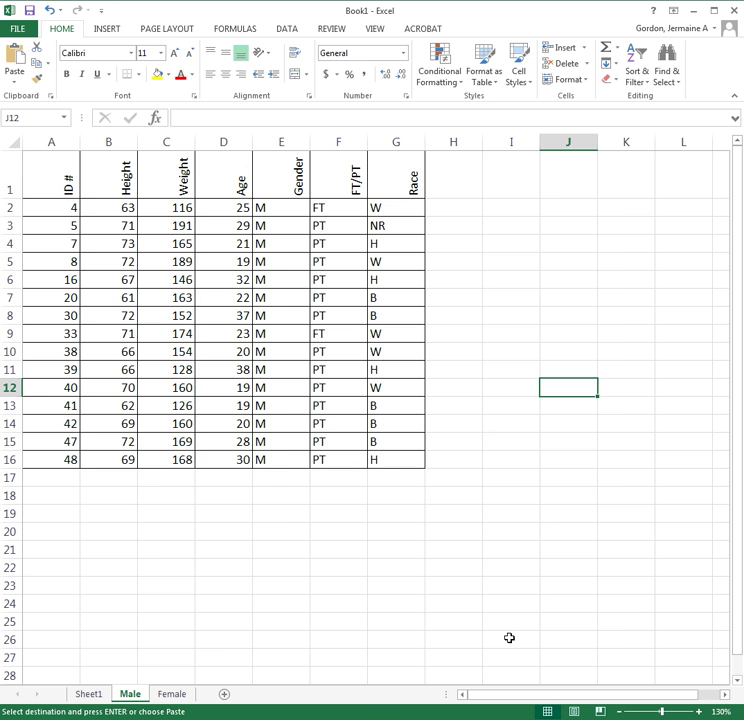
left_click(172, 694)
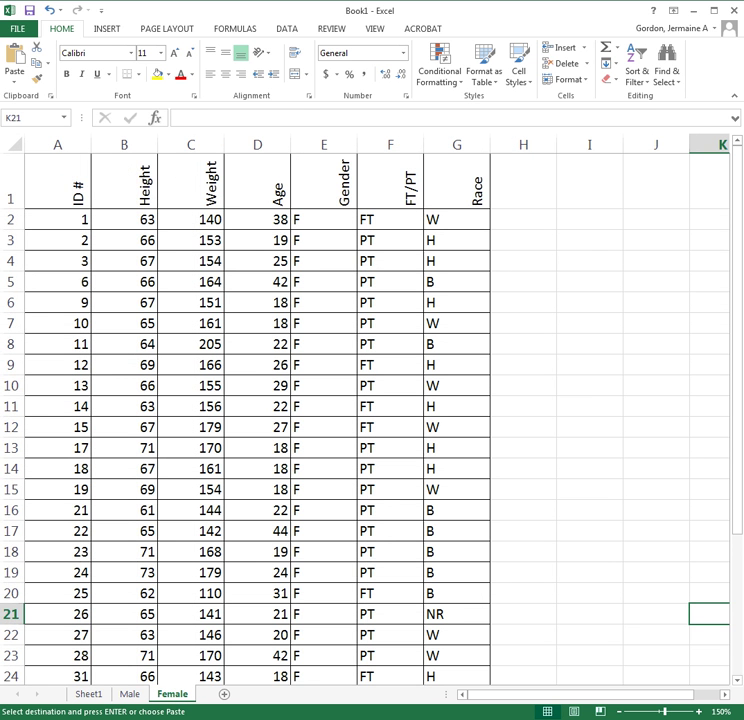
scroll(199, 365, "down", 5)
scroll(199, 365, "up", 5)
scroll(197, 356, "down", 1)
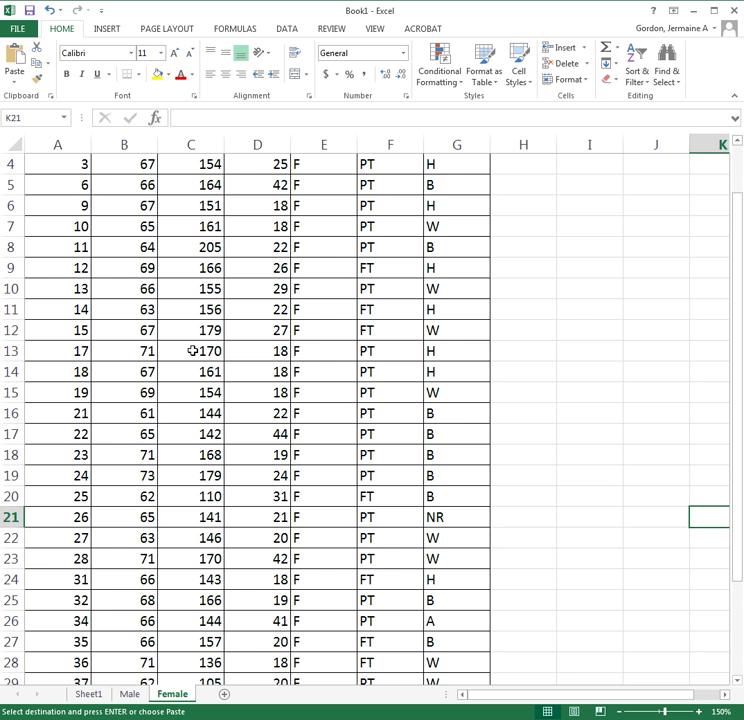
scroll(193, 351, "up", 1)
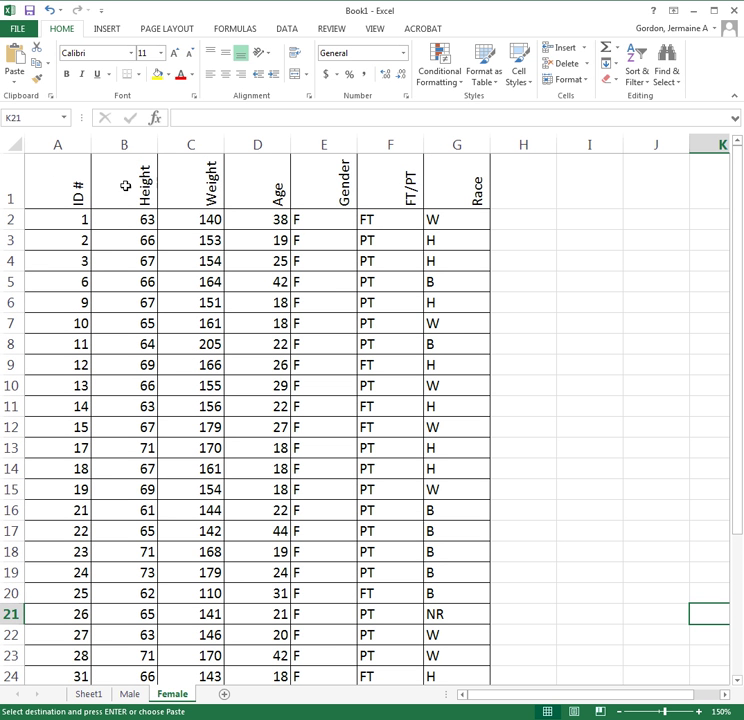
- Sort the Female sheet's table, A1 to G34 with headers, by Height values from smallest to largest
mouse_move(56, 179)
left_mouse_down()
mouse_move(403, 361)
mouse_move(457, 617)
mouse_move(457, 705)
mouse_move(459, 662)
left_mouse_up()
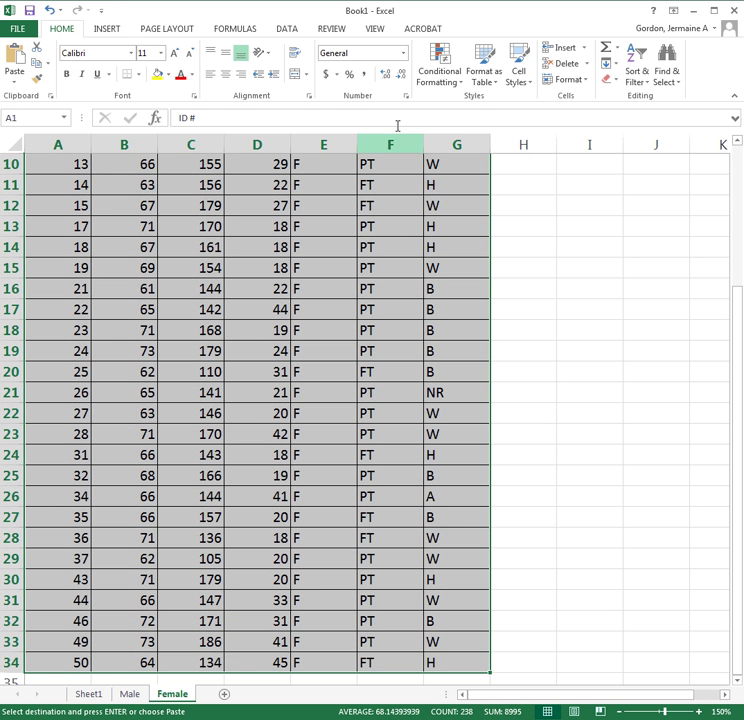
scroll(400, 404, "up", 3)
scroll(398, 404, "down", 8)
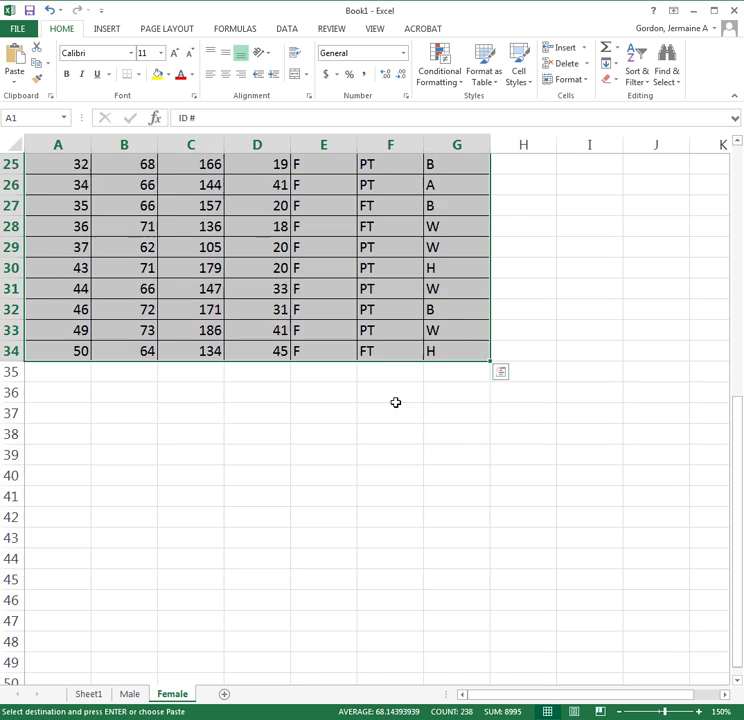
scroll(396, 403, "up", 8)
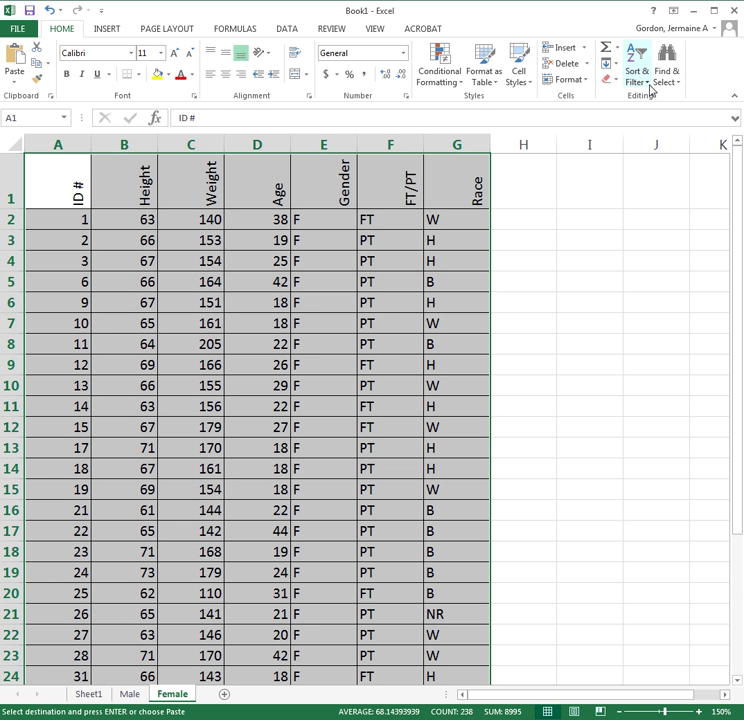
left_click(651, 90)
left_click(665, 130)
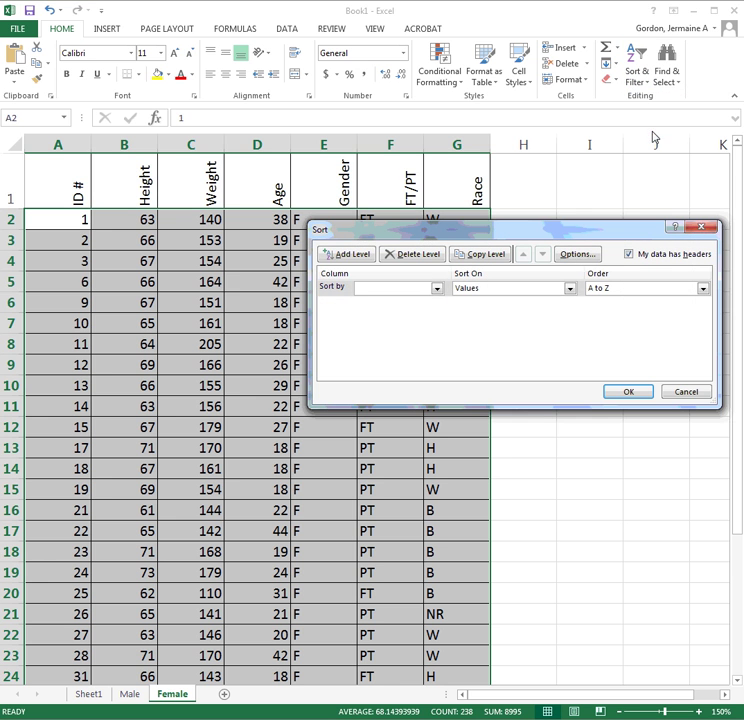
left_click(437, 288)
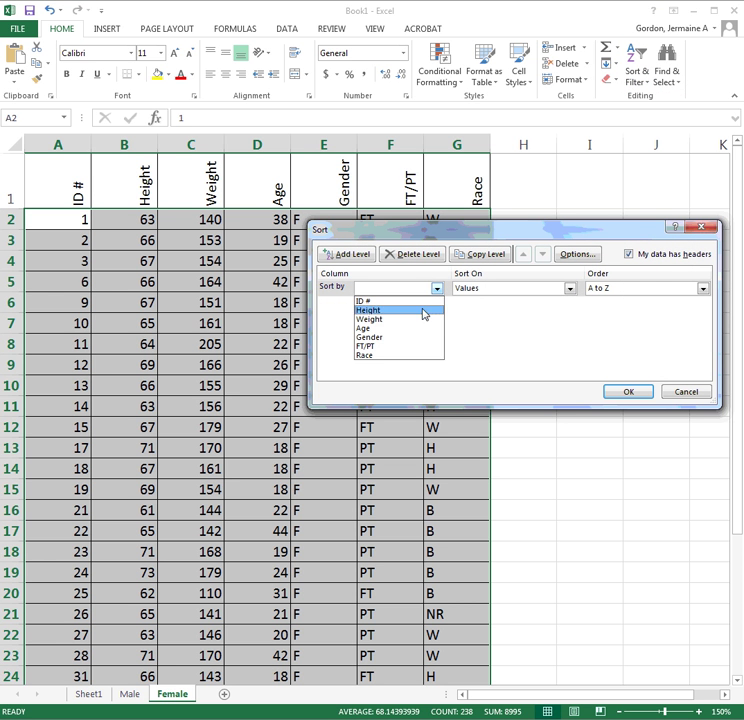
left_click(410, 314)
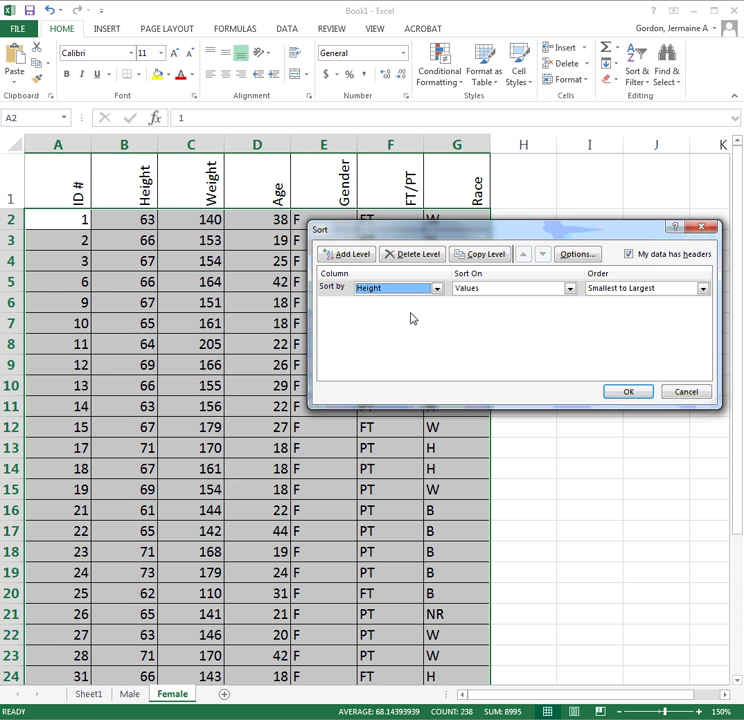
left_click(628, 394)
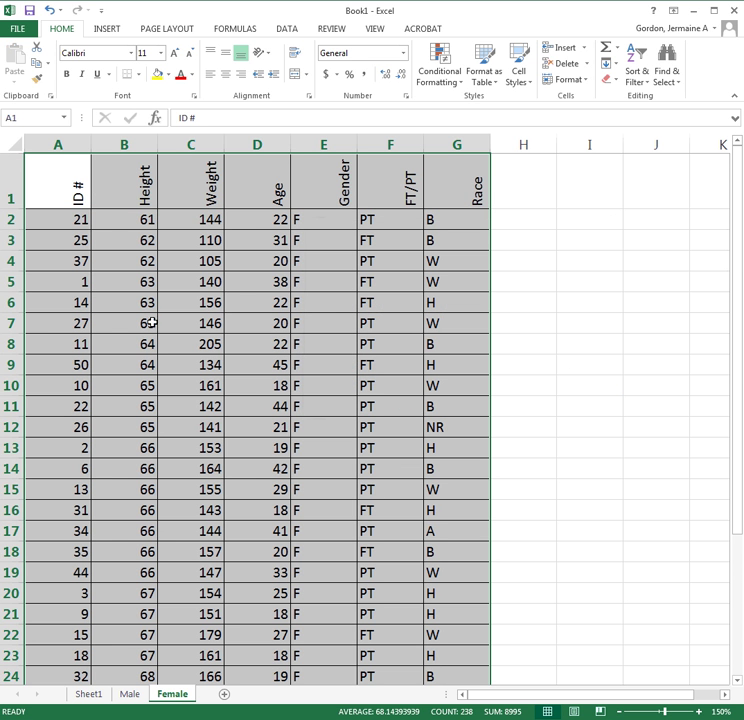
- Clear the table selection and examine the sorted Height column for its smallest and largest values
left_click(327, 345)
scroll(288, 484, "down", 4)
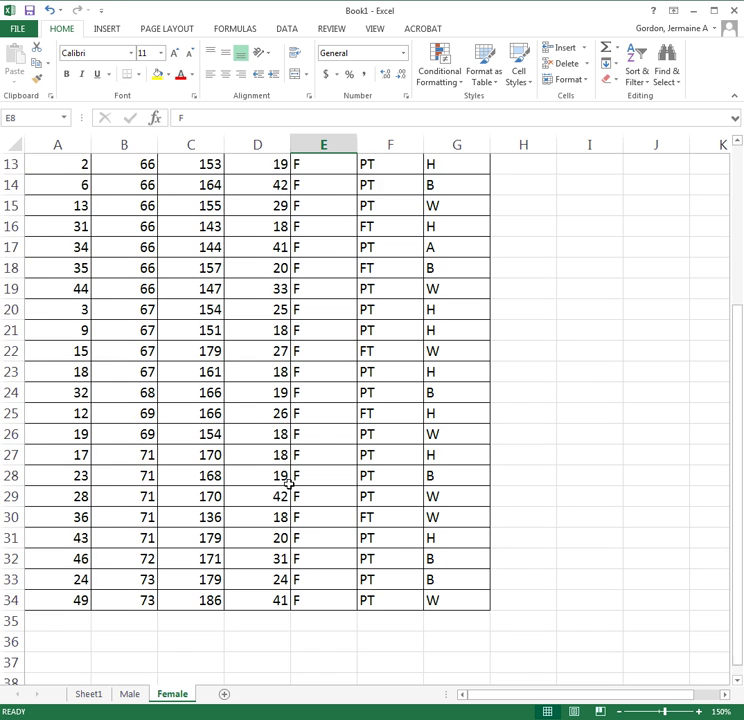
scroll(303, 520, "up", 4)
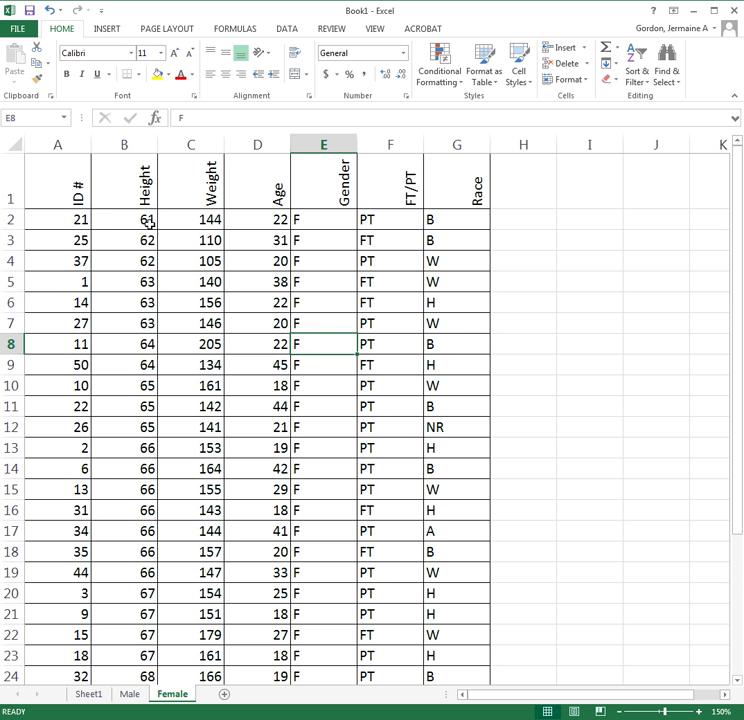
scroll(148, 229, "down", 7)
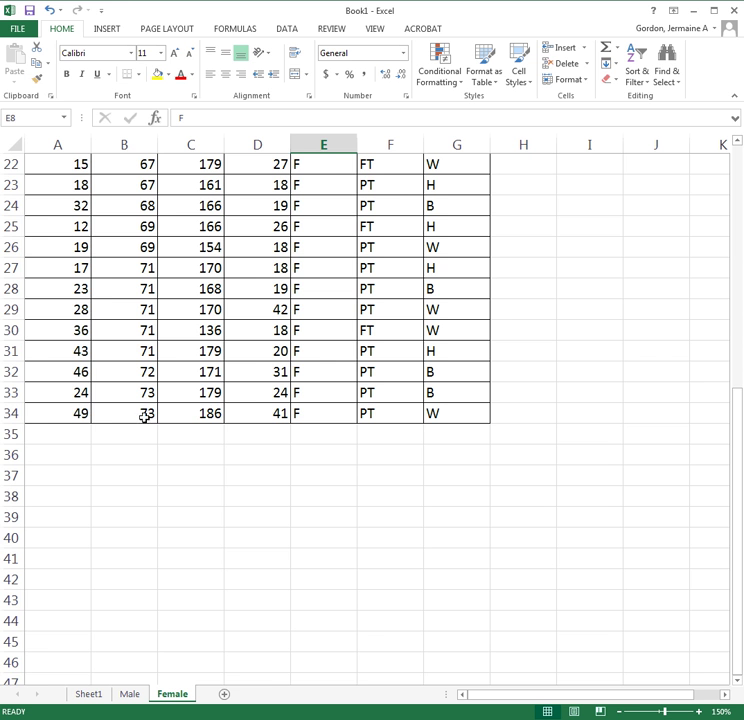
scroll(202, 476, "up", 7)
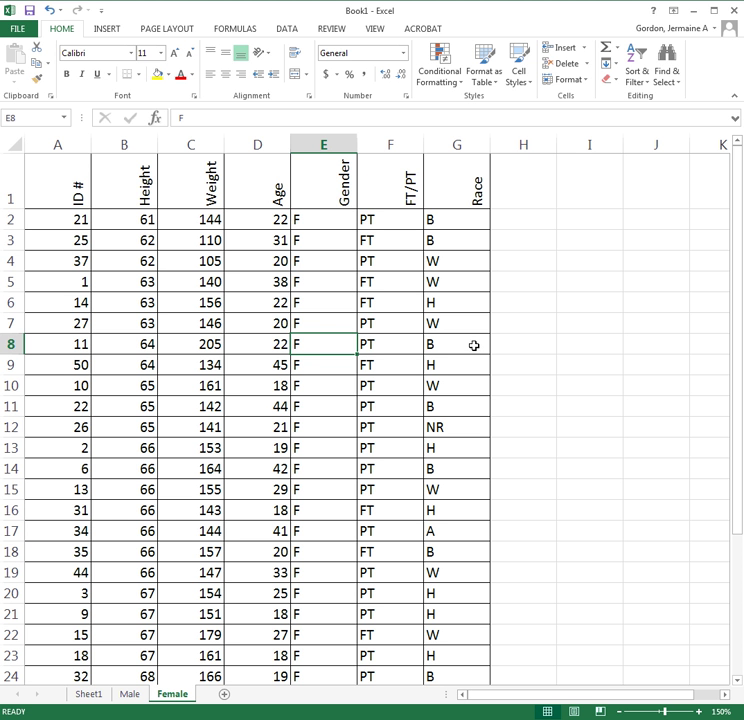
scroll(394, 395, "down", 5)
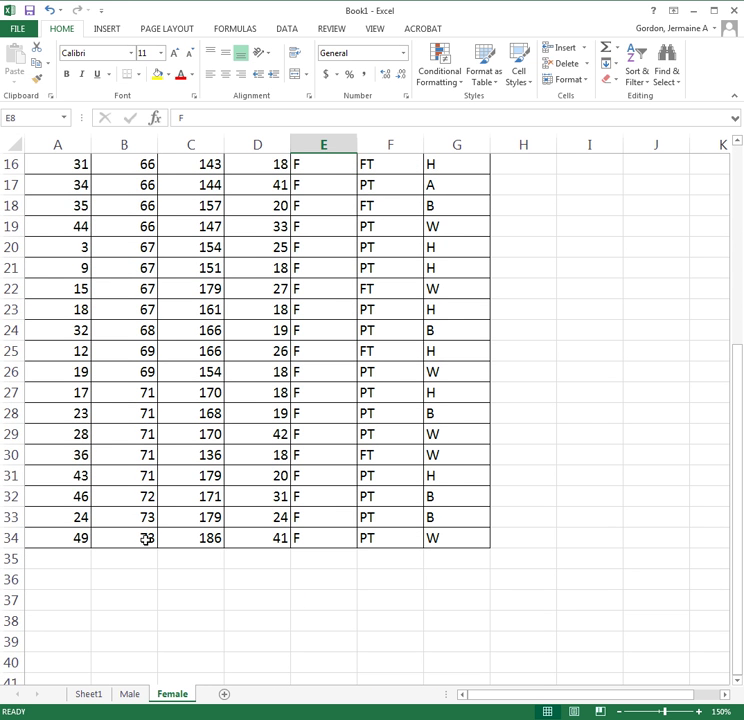
scroll(147, 537, "up", 5)
scroll(164, 556, "down", 5)
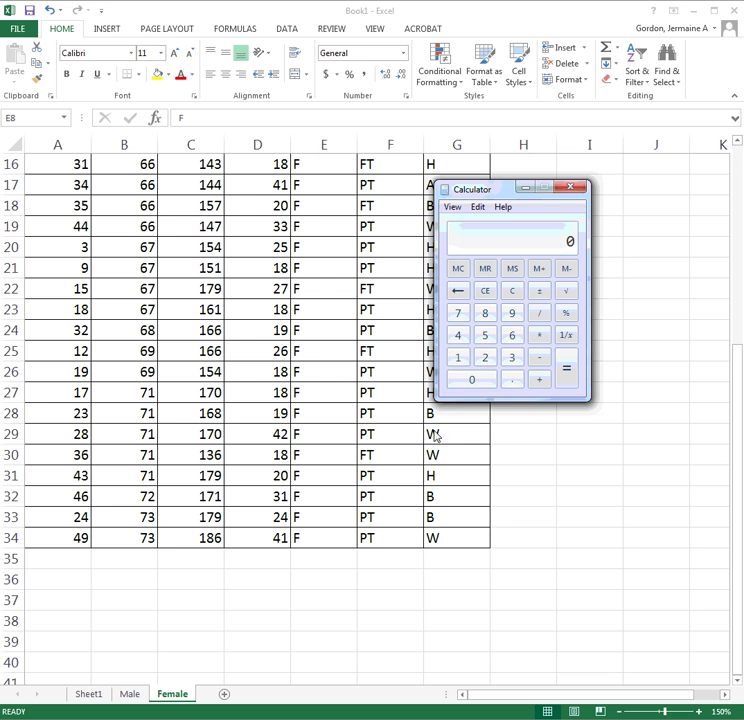
- In Calculator, subtract 61 from 73 and divide the difference by 5, then minimize the calculator
left_click(459, 313)
left_click(511, 357)
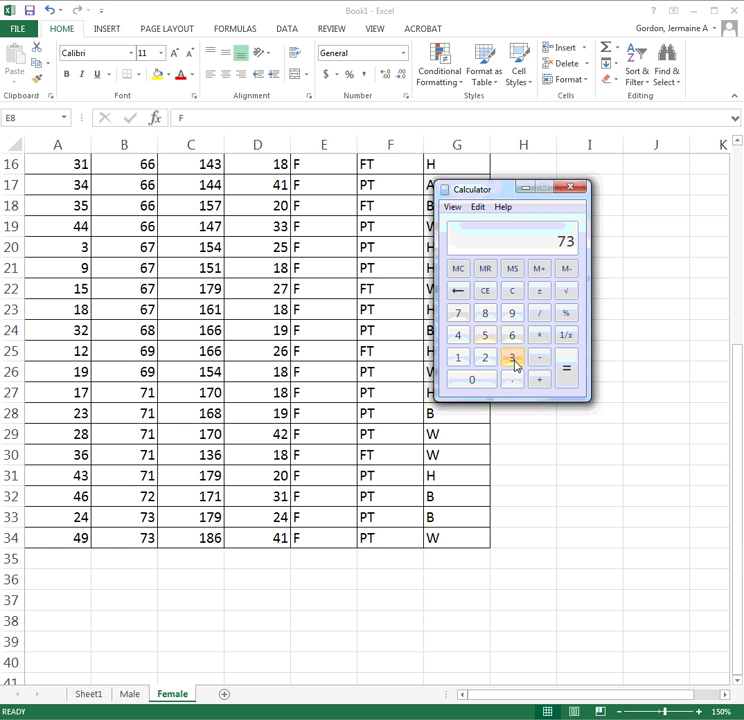
left_click(537, 359)
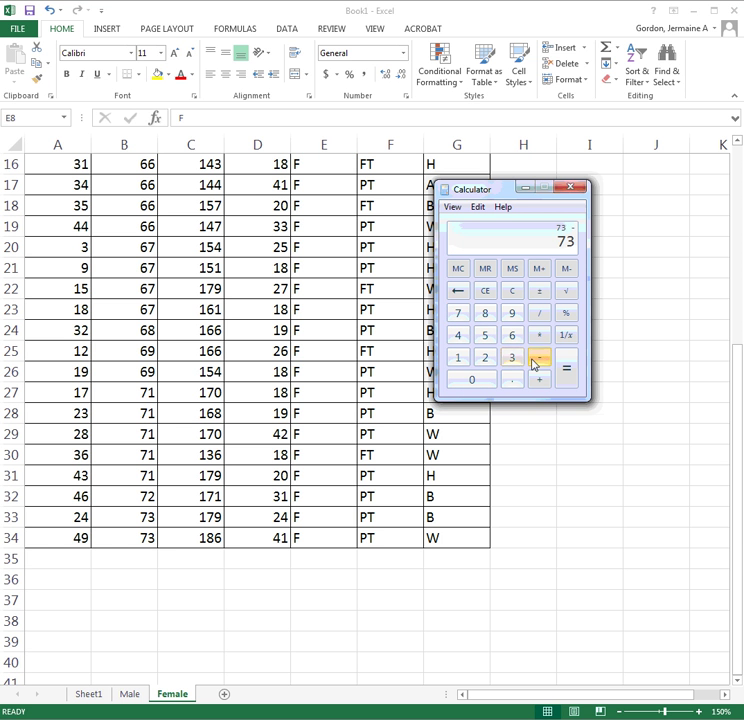
left_click(511, 335)
left_click(458, 357)
left_click(566, 369)
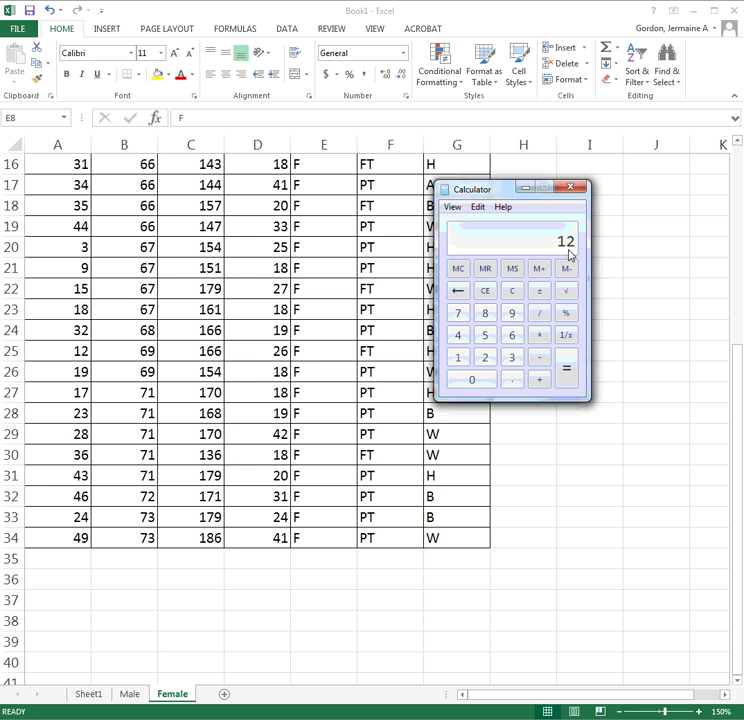
left_click(541, 313)
left_click(487, 338)
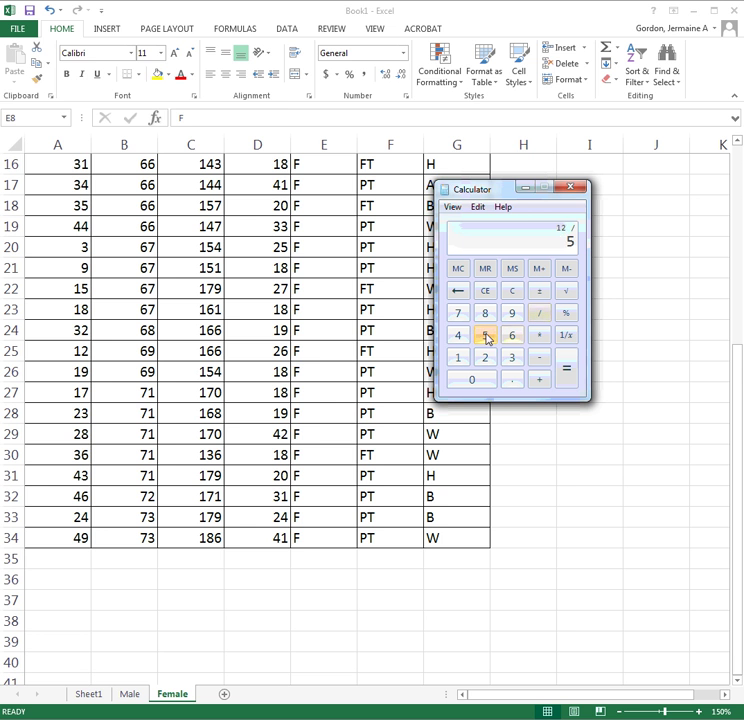
left_click(566, 370)
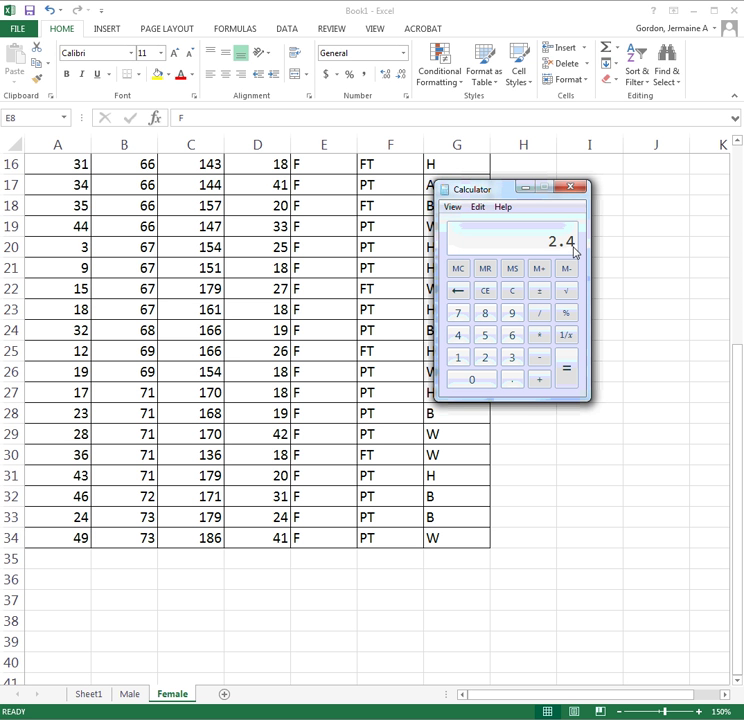
left_click(527, 190)
- Enter 61 in cell I2 of the Female sheet as the first lower class limit
left_click_drag(737, 360, 729, 145)
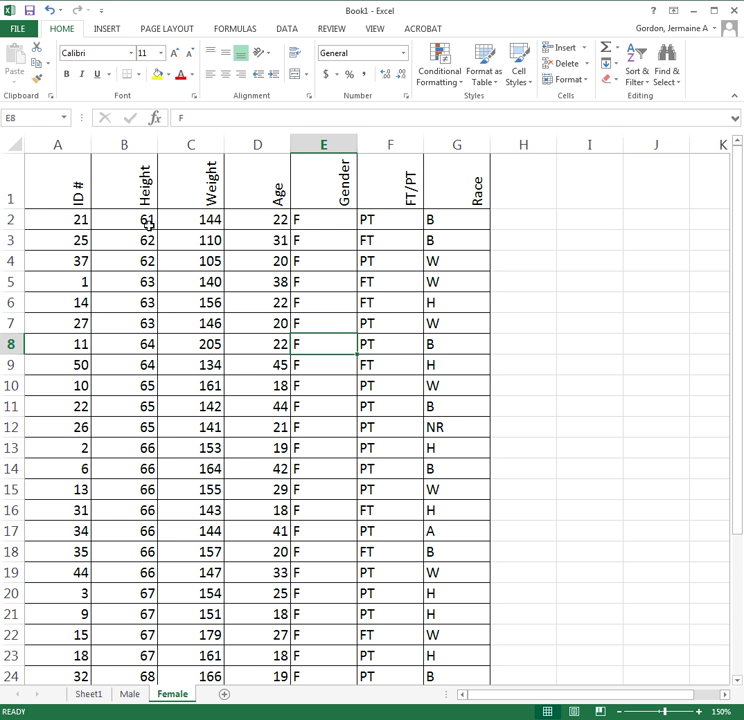
left_click(575, 219)
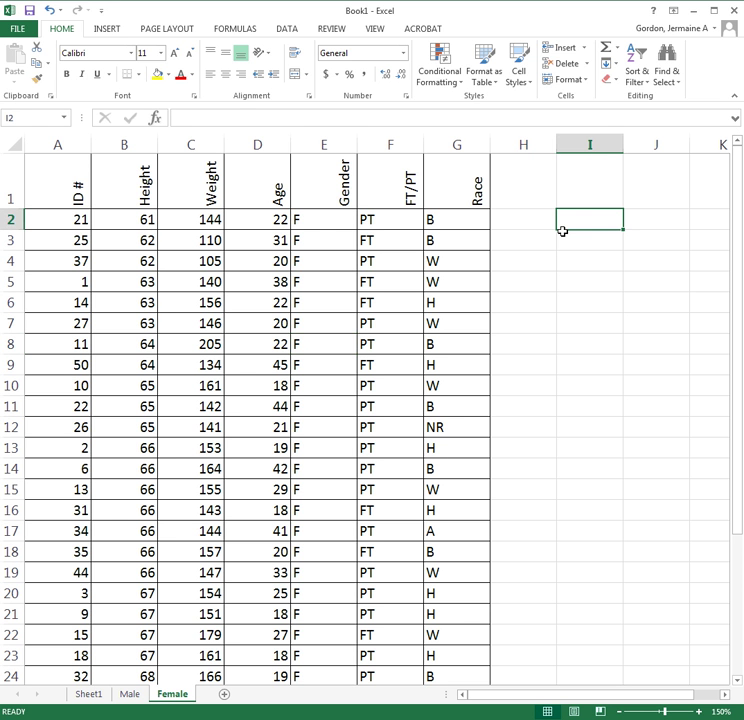
type("61")
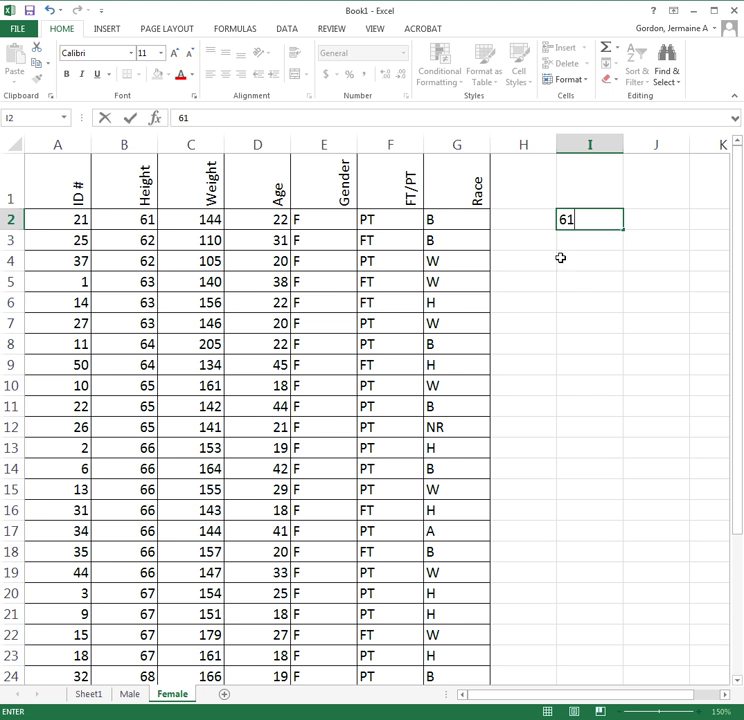
key("Return")
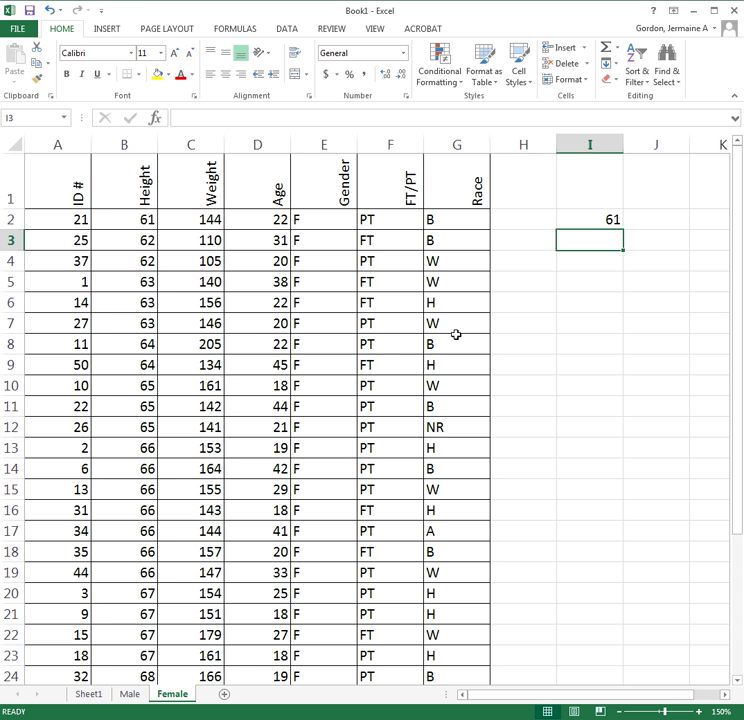
- Recheck the Calculator result, then enter the remaining lower class limits 64, 67, 70 and 73 in cells I3 to I6
key("alt+Tab")
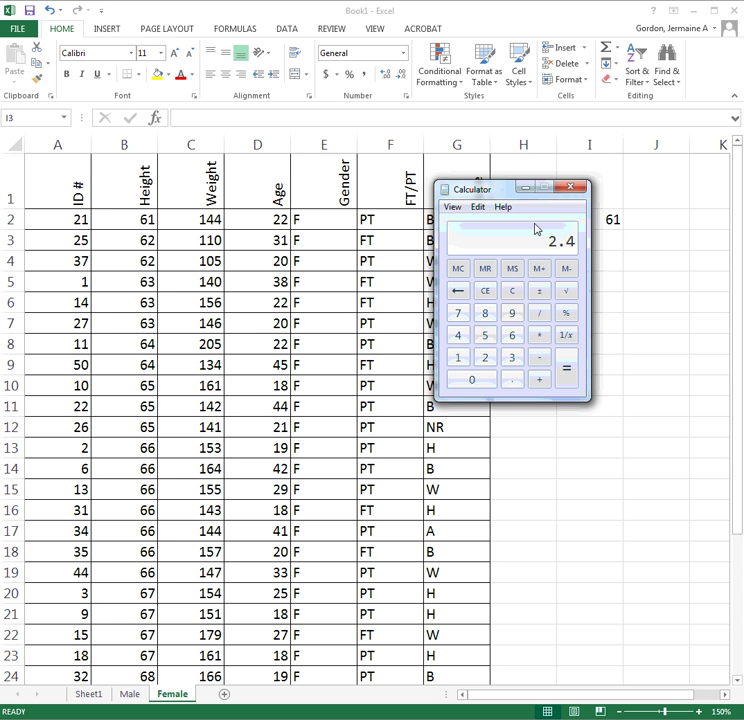
left_click(525, 188)
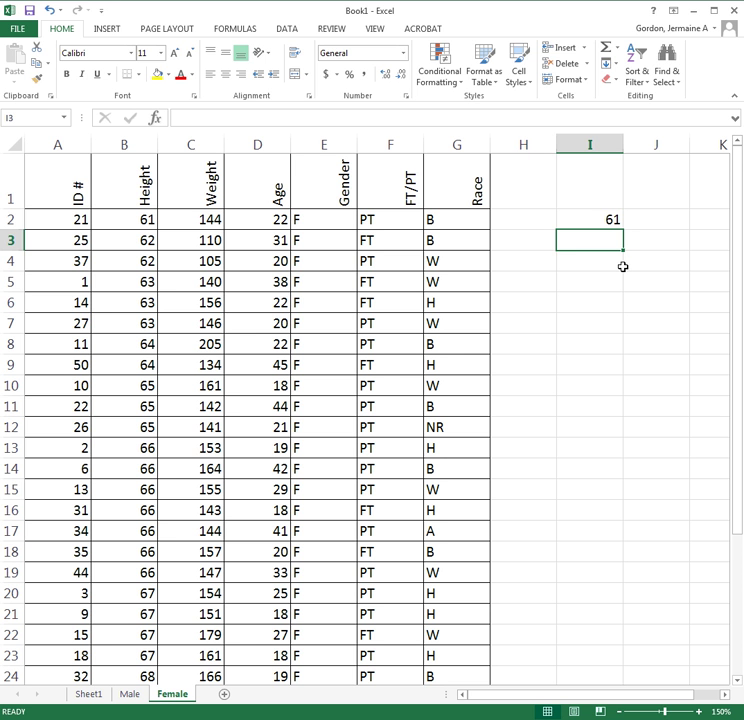
type("64")
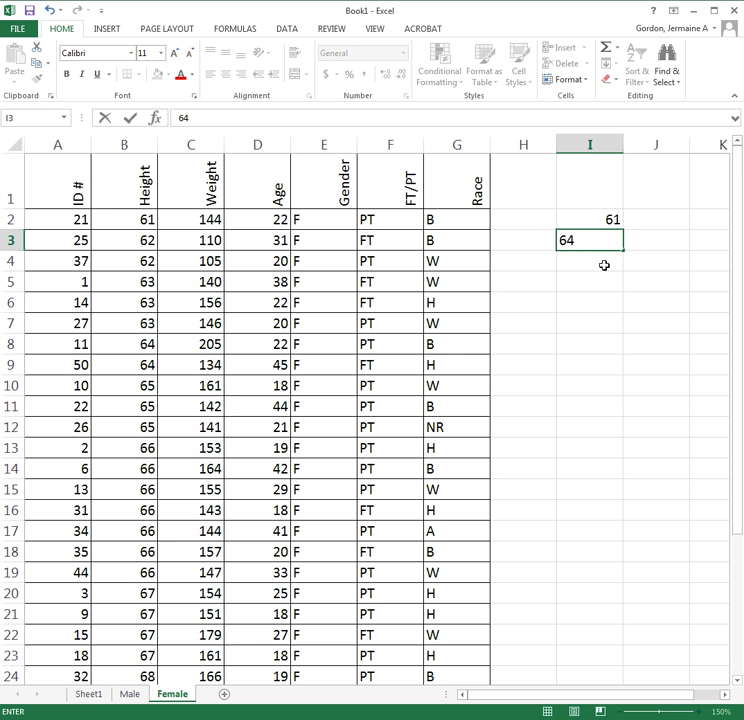
key("Return")
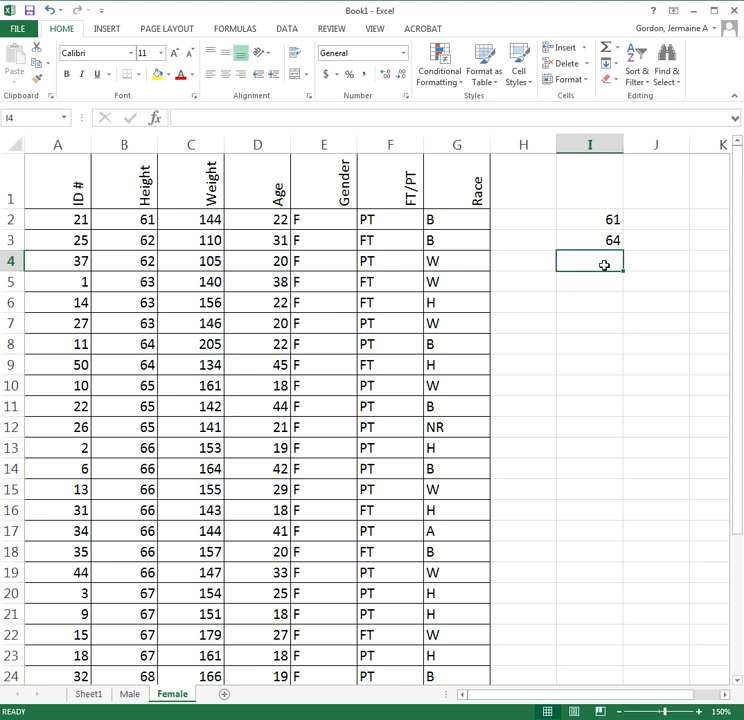
type("7")
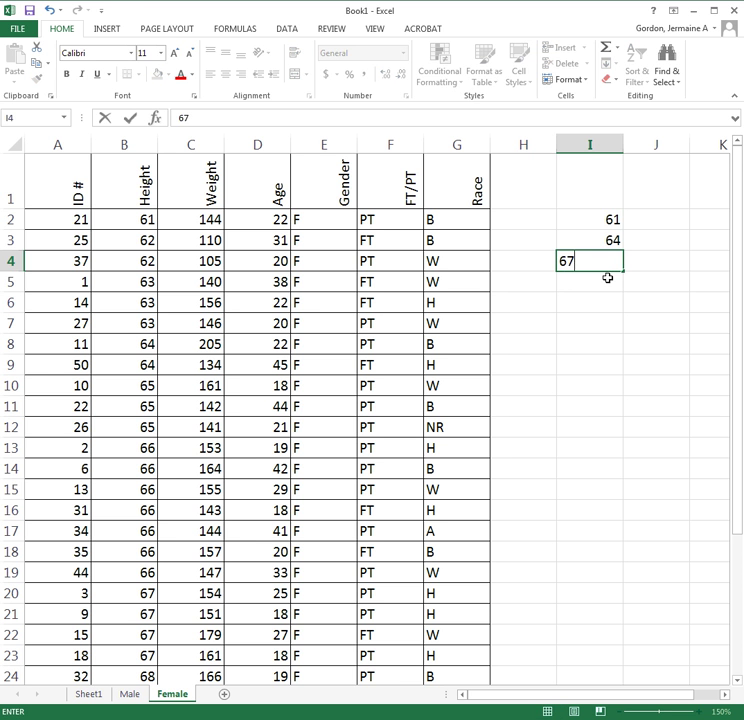
key("Return")
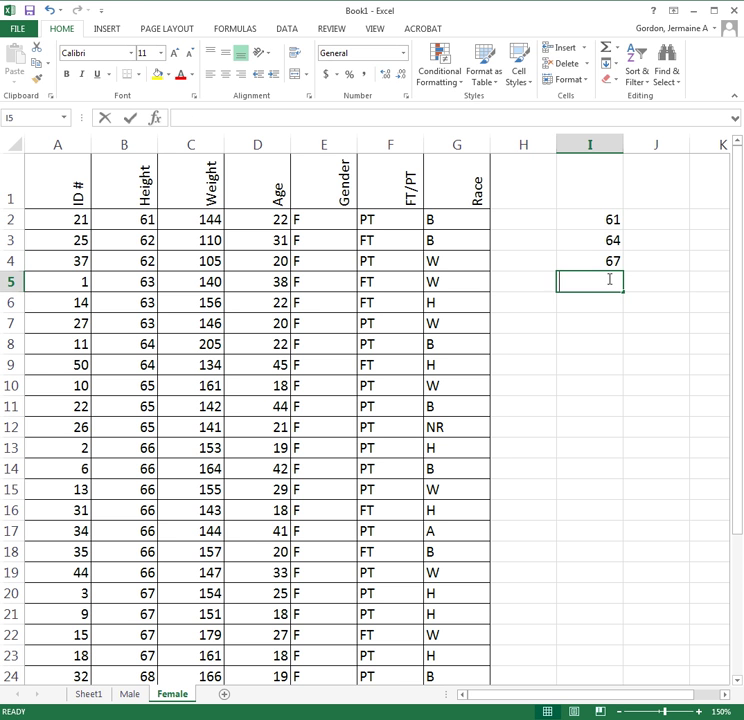
type("70")
key("Return")
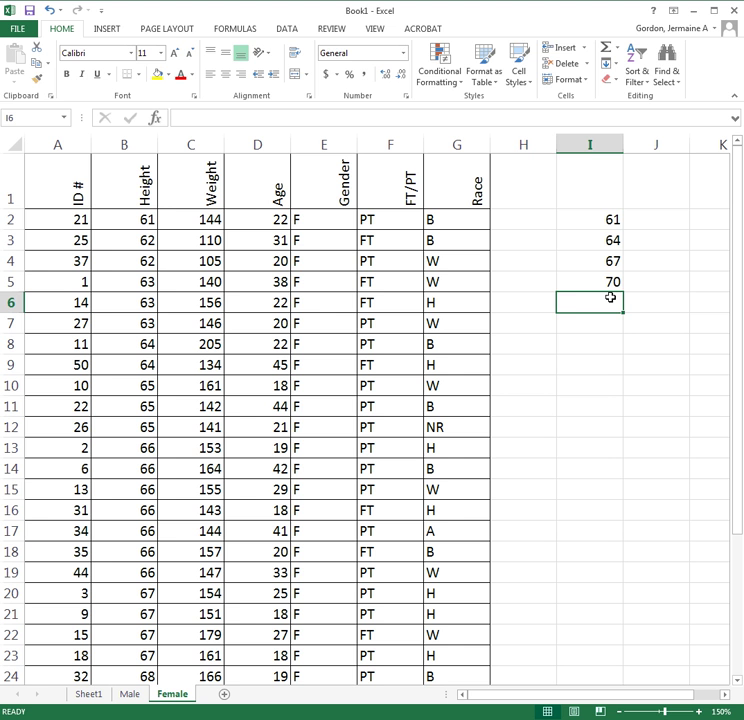
type("73")
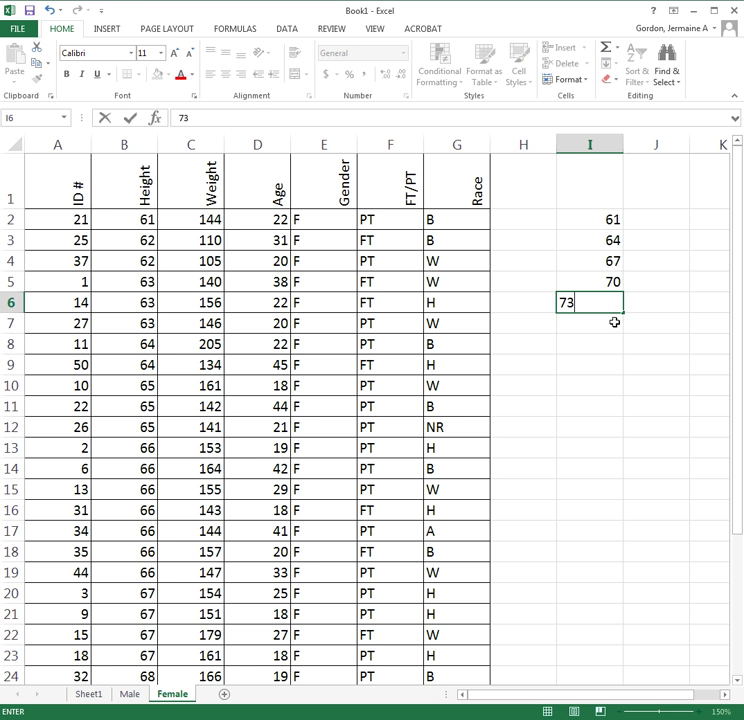
left_click(616, 340)
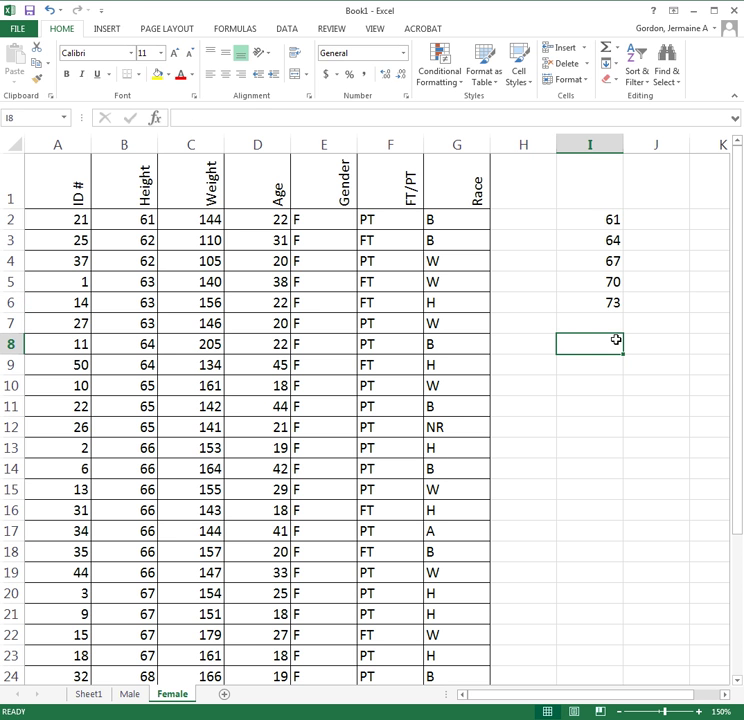
- Label the class limit columns with "lower" in cell I1 and "upper" in cell J1
left_click(644, 226)
left_click(603, 193)
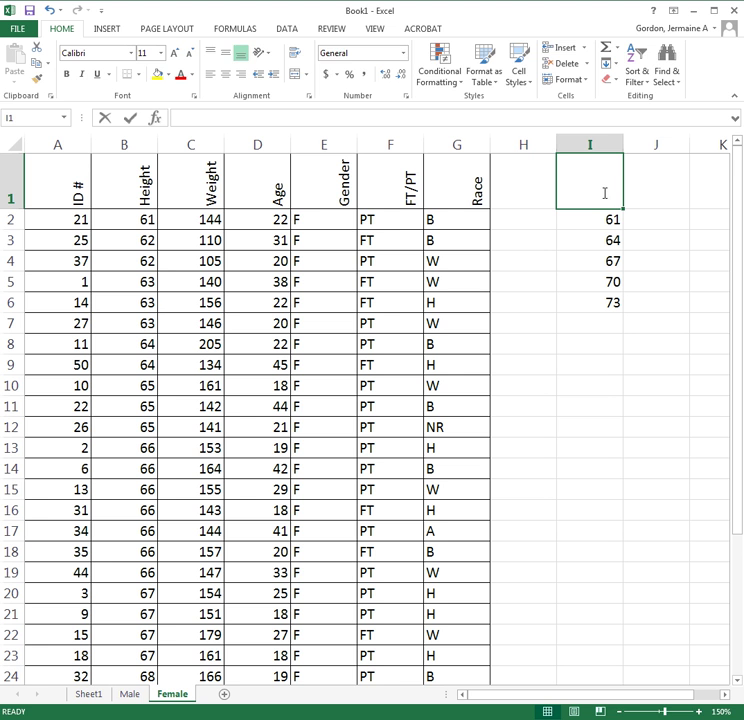
type("lower")
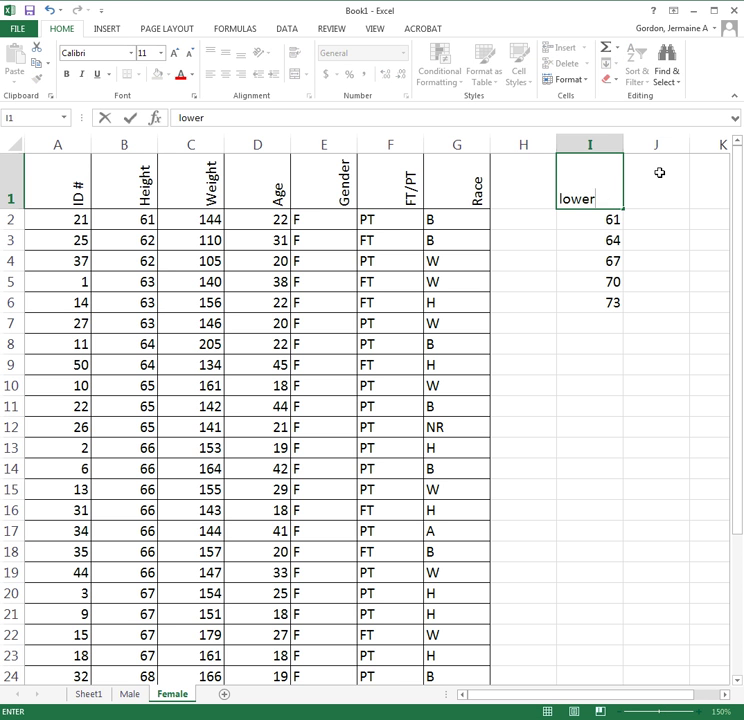
left_click(659, 173)
type("upper")
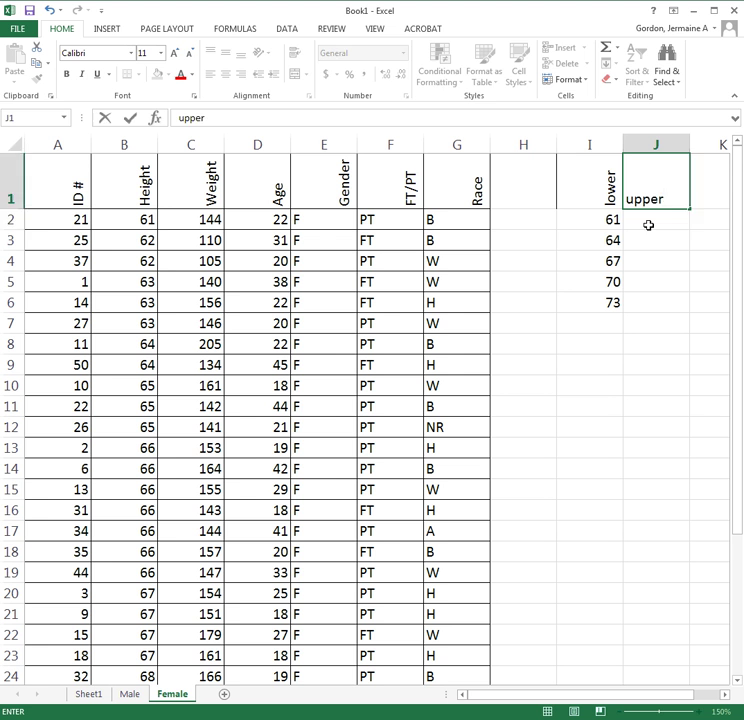
key("Return")
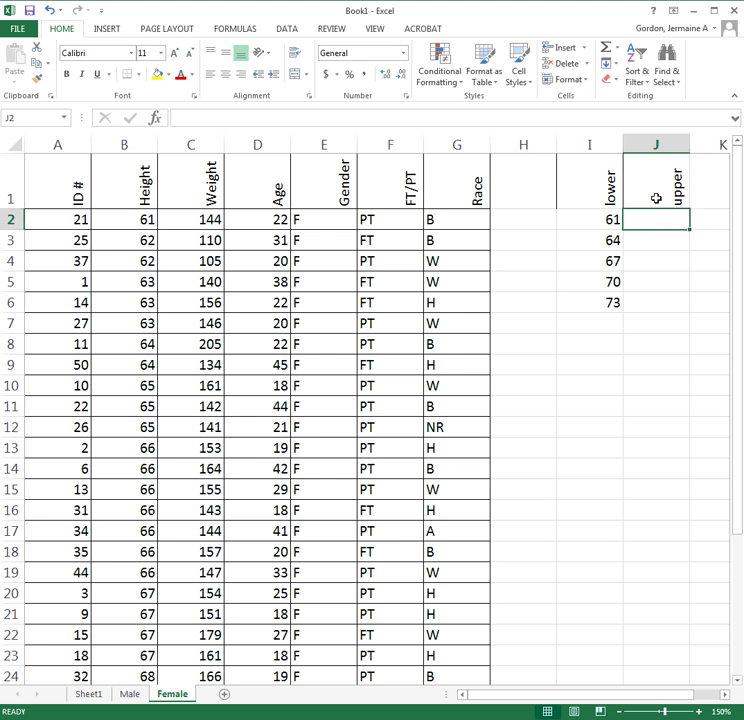
- Change the header in cell J1 to "upper (Bin)"
left_click(663, 178)
left_click(338, 118)
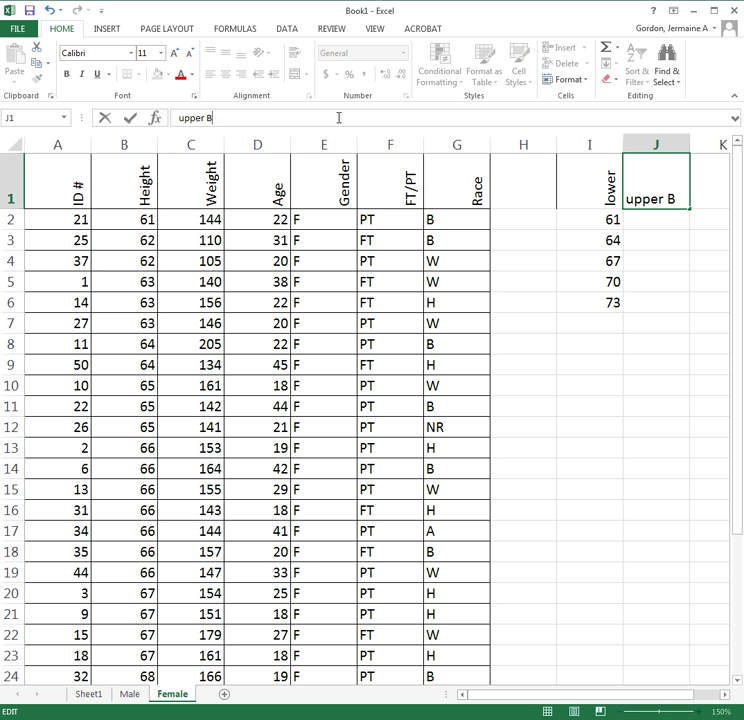
key("BackSpace")
key("BackSpace")
type("(Bin")
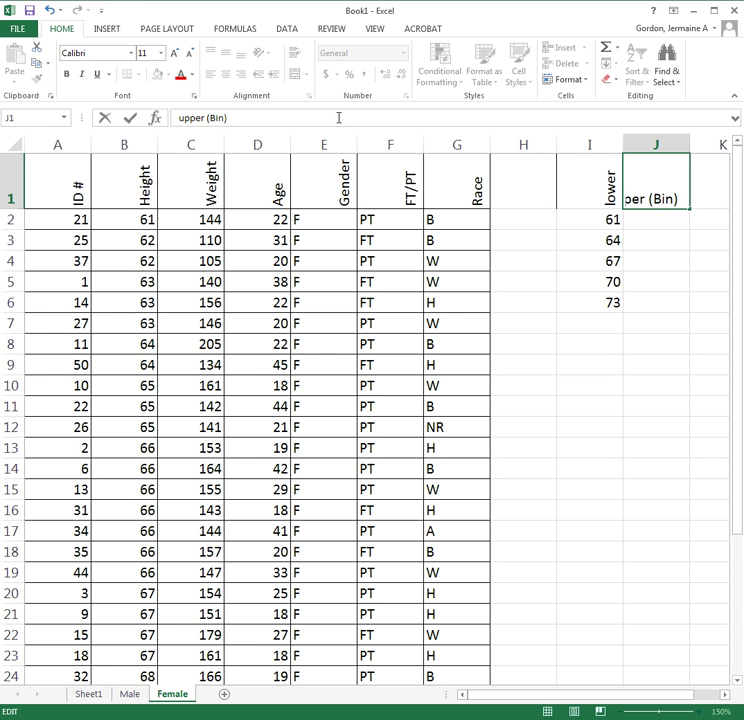
type(")")
key("Return")
left_click(638, 307)
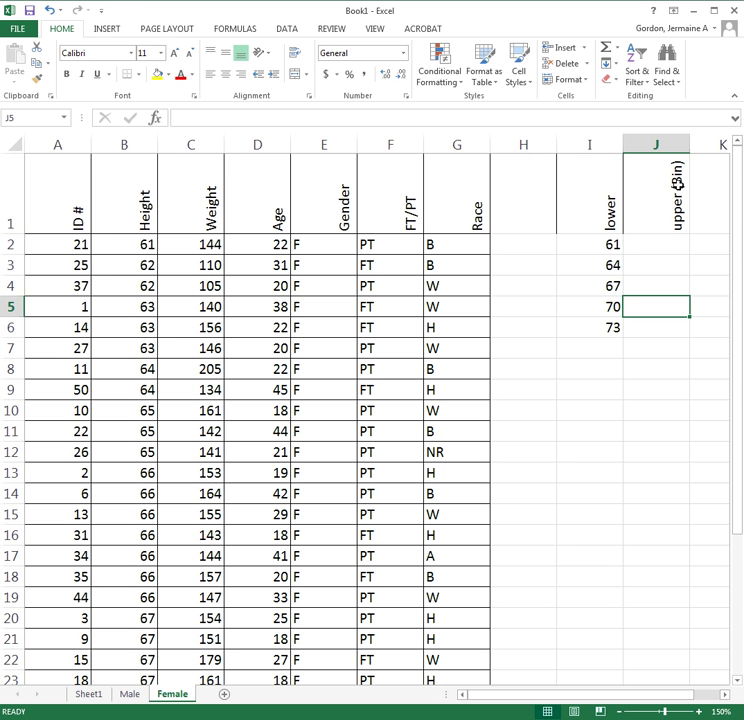
- Enter 63 in cell J2 as the first upper class limit and bring Calculator back up to view its last result
left_click(675, 246)
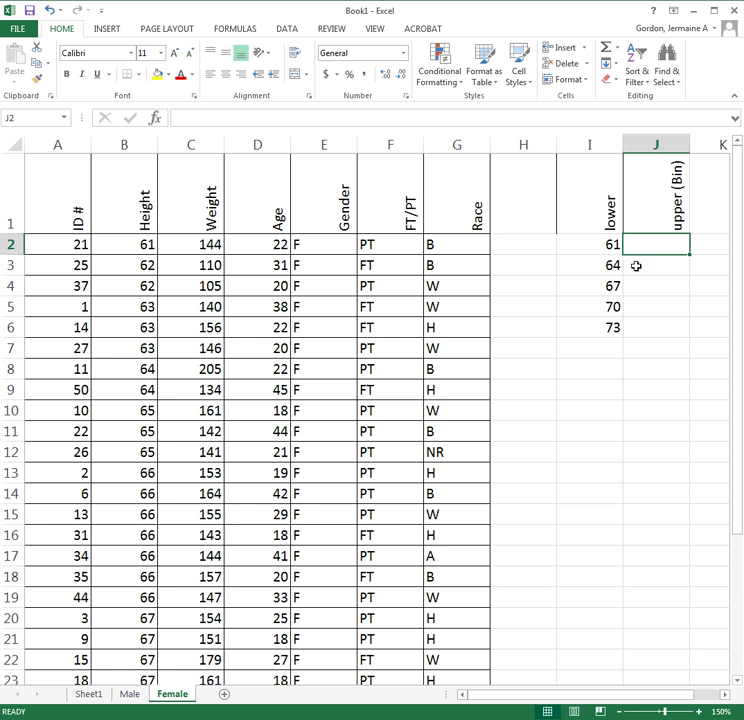
type("63")
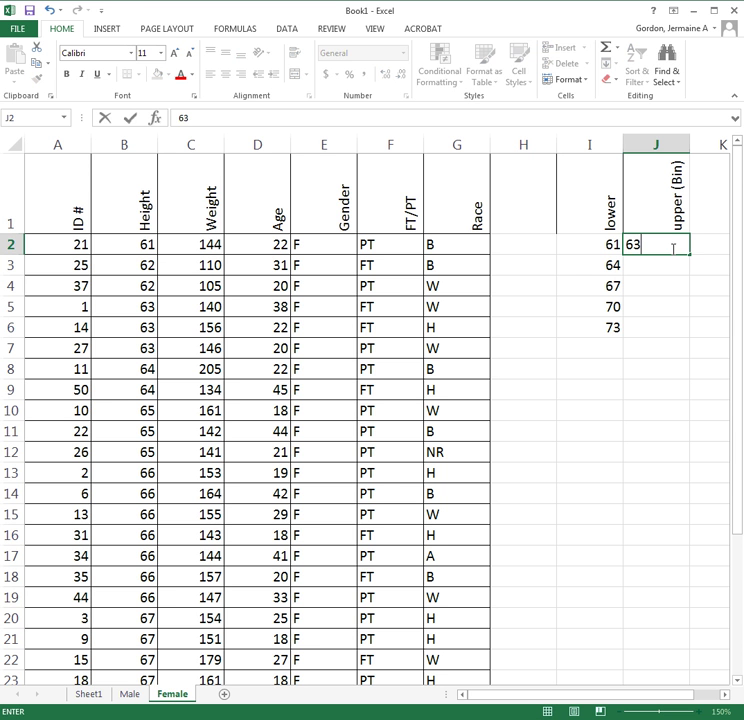
key("Return")
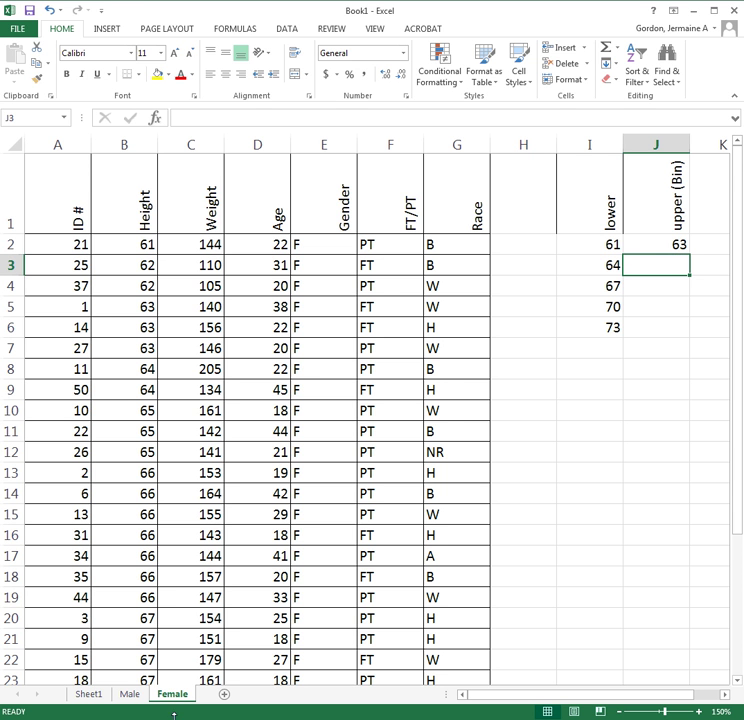
key("alt+Tab")
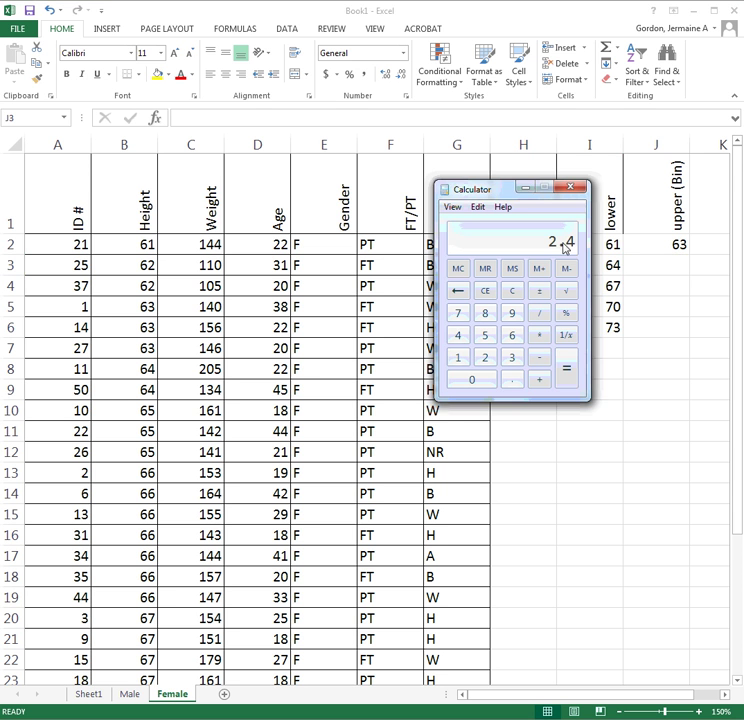
- Return to the Excel workbook and enter the remaining upper class limits 66, 69, 72 and 75 in cells J3 to J6
key("alt+Tab")
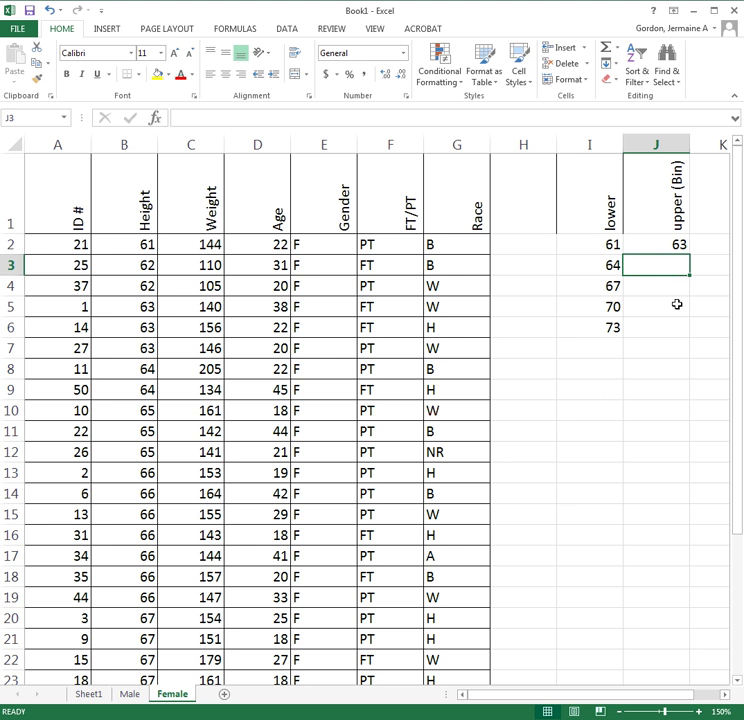
type("66")
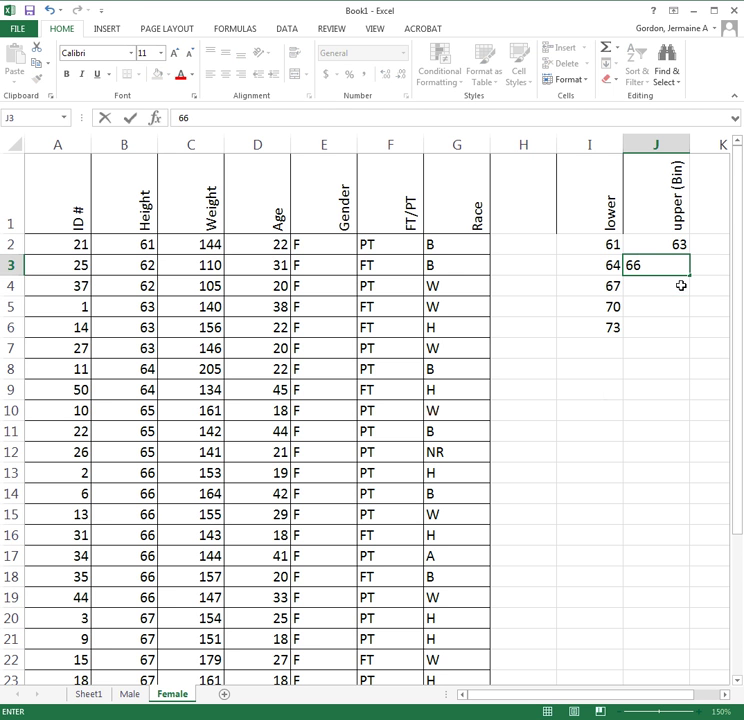
key("Return")
type("69")
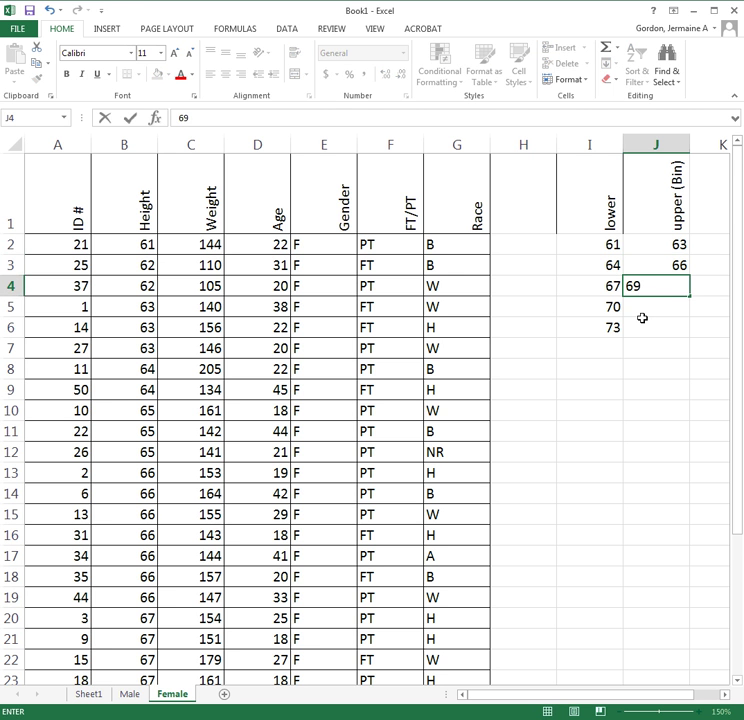
left_click(654, 304)
type("72")
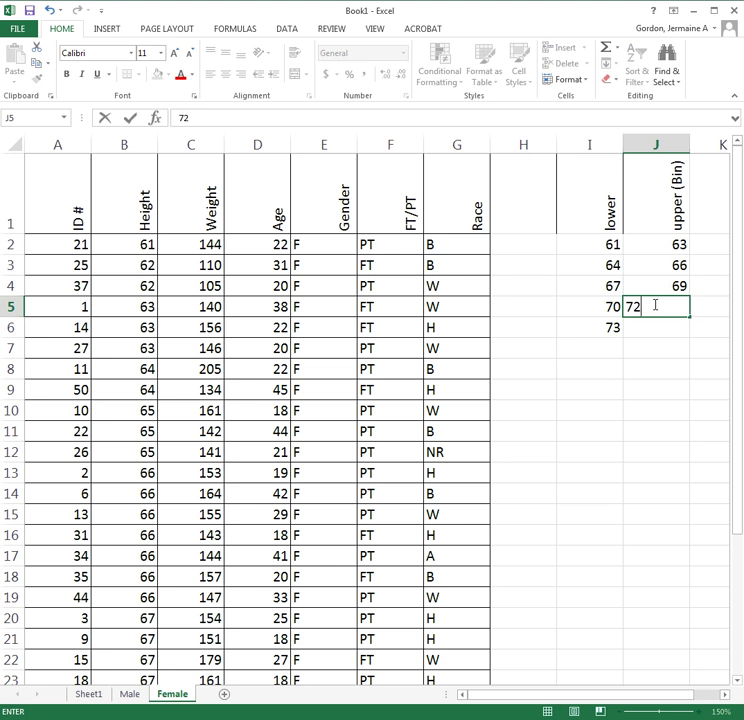
left_click(650, 327)
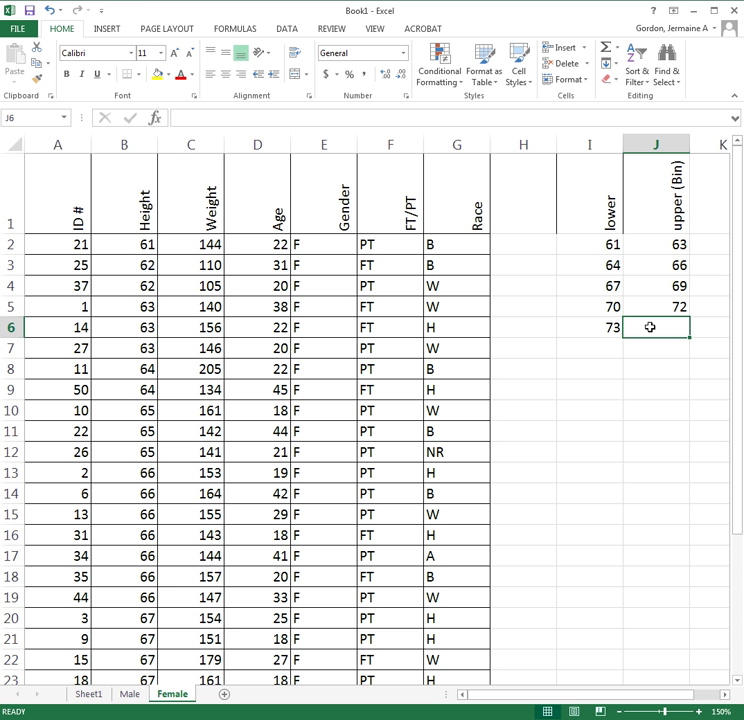
type("75")
left_click(652, 362)
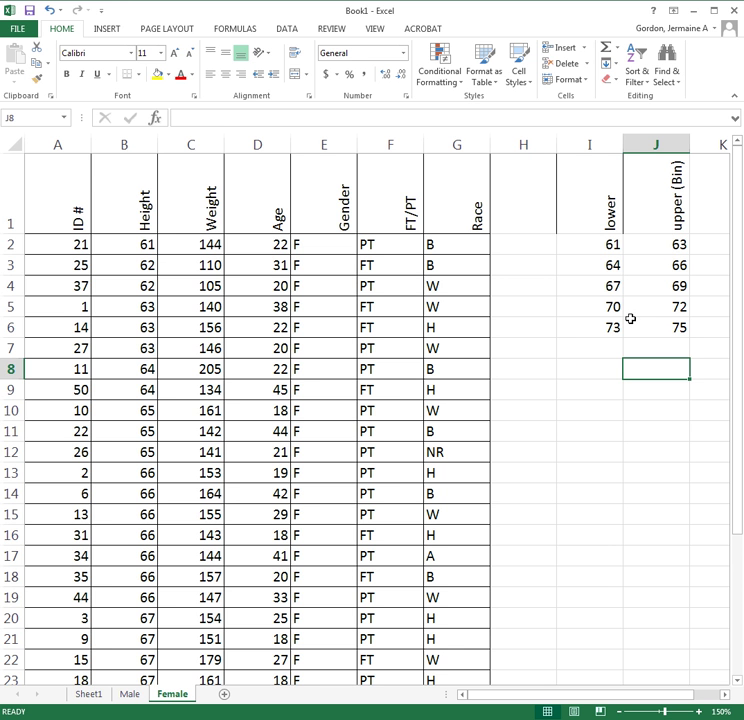
- Enable the Analysis ToolPak, Analysis ToolPak - VBA, Euro Currency Tools and Solver Add-in from Excel's add-in options
scroll(631, 319, "down", 1)
scroll(628, 320, "up", 1)
left_click(12, 29)
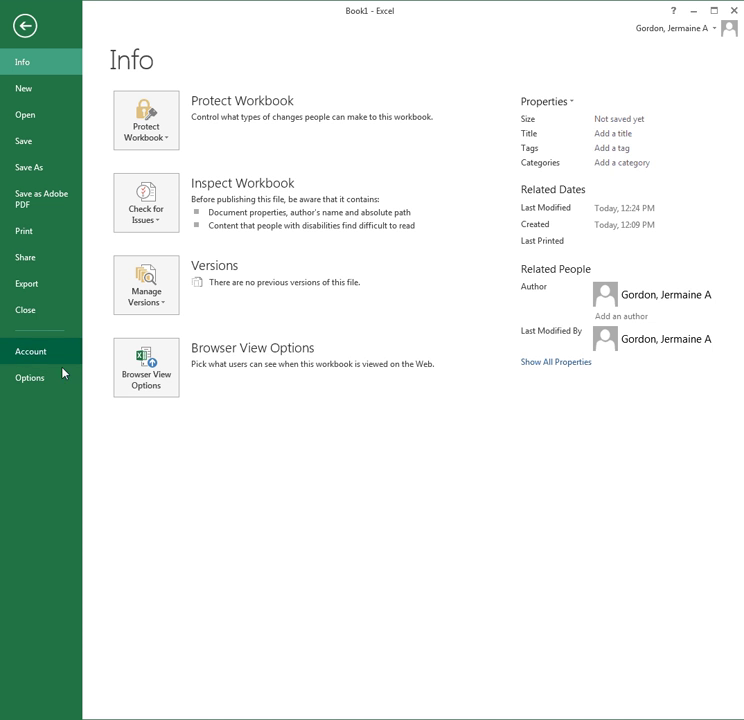
left_click(51, 383)
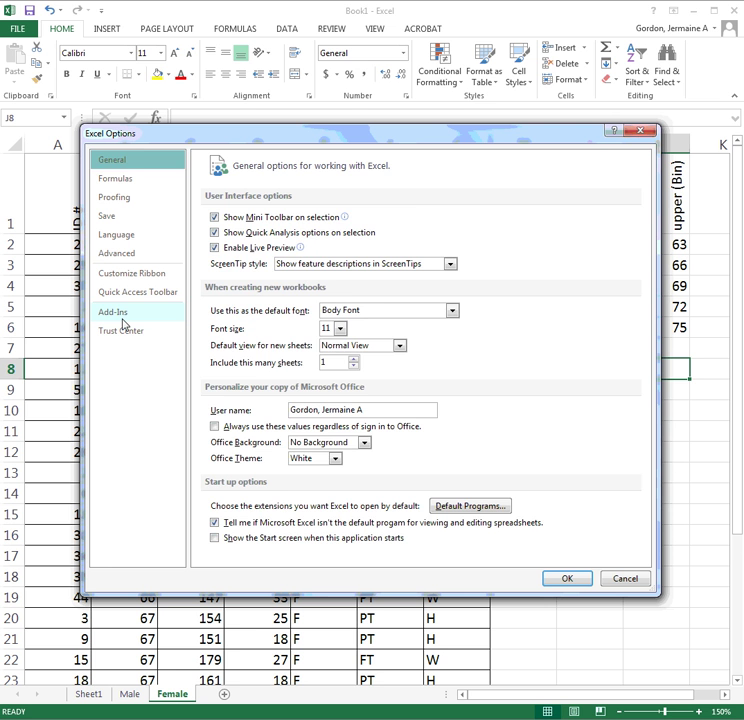
left_click(113, 312)
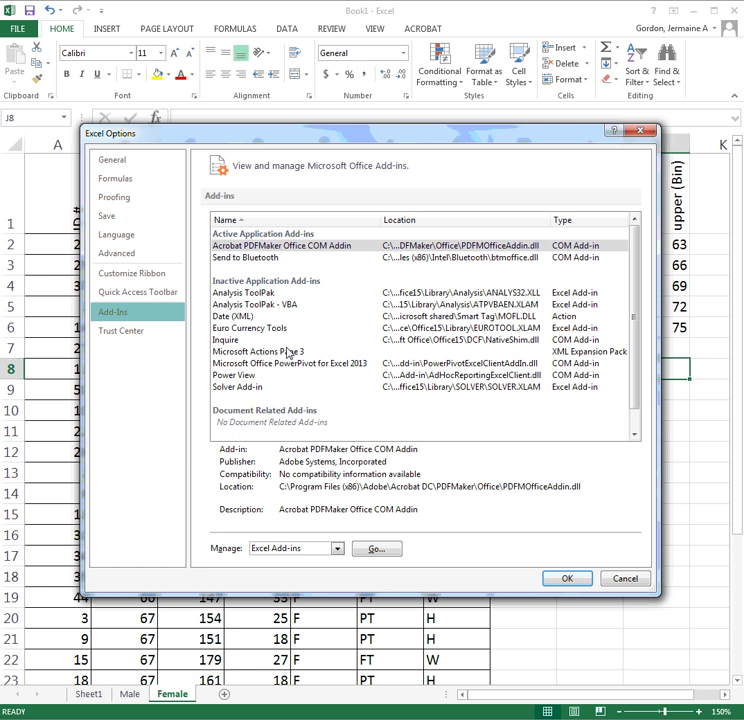
left_click(266, 293)
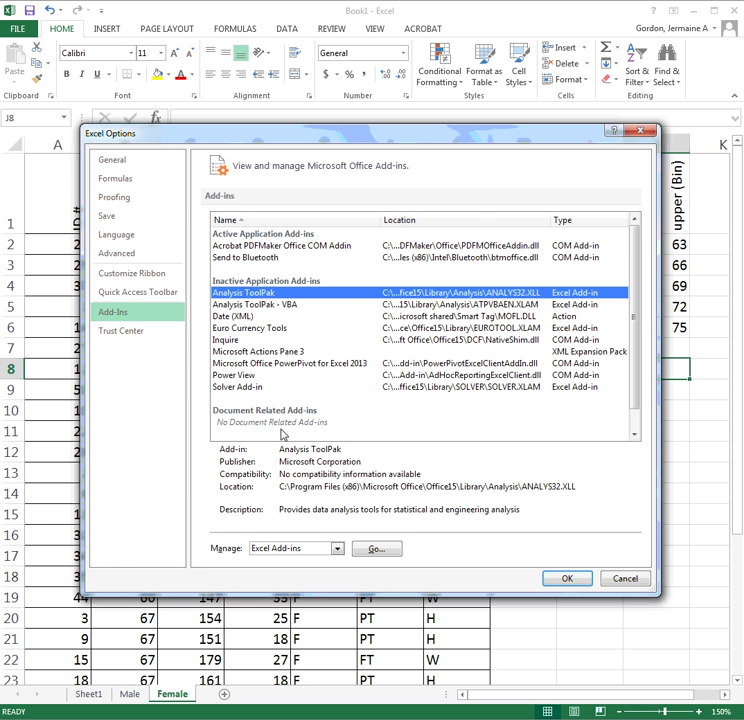
left_click(378, 550)
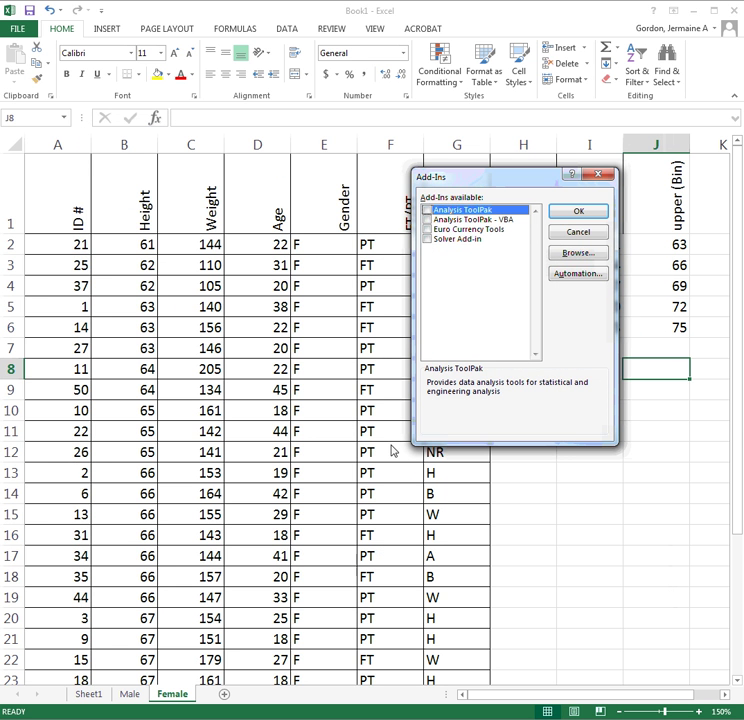
left_click(427, 219)
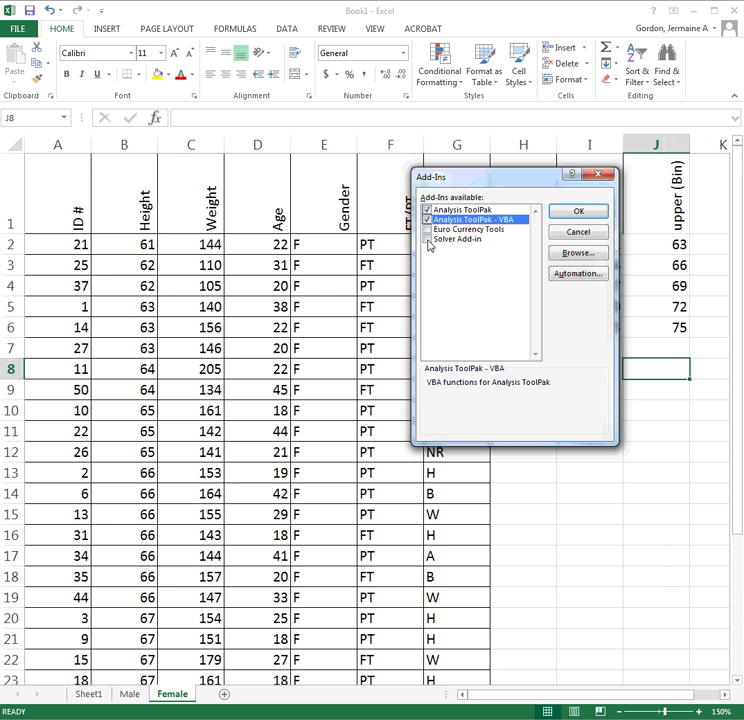
left_click(428, 240)
left_click(428, 229)
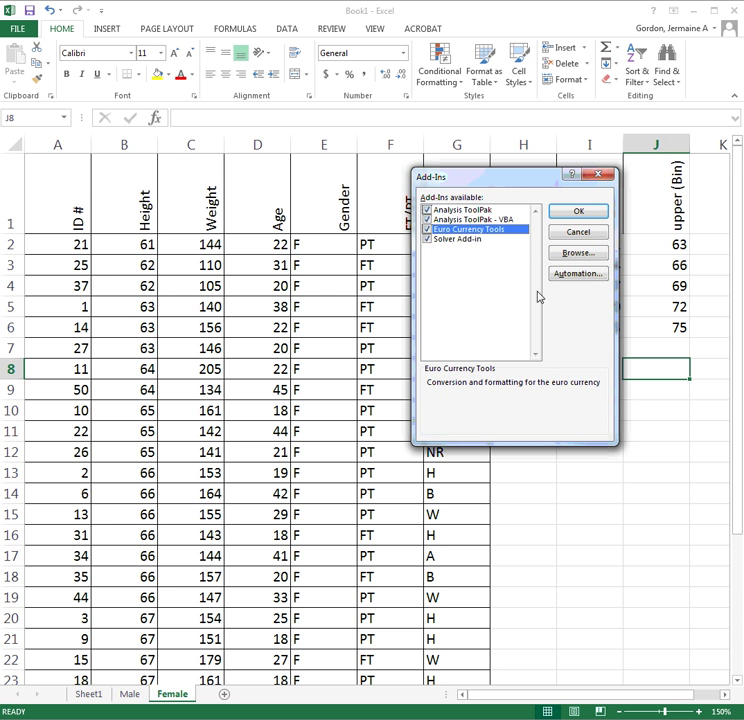
left_click(604, 216)
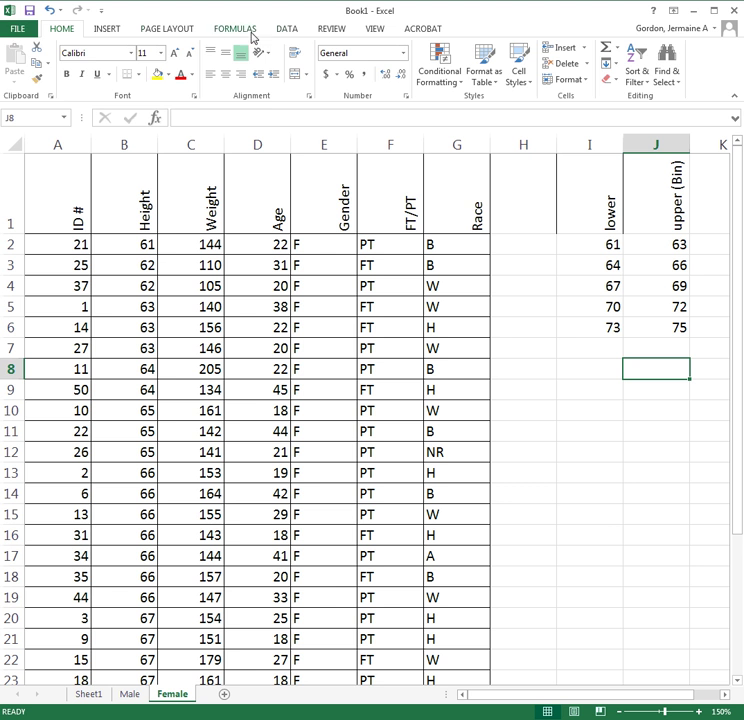
left_click(289, 29)
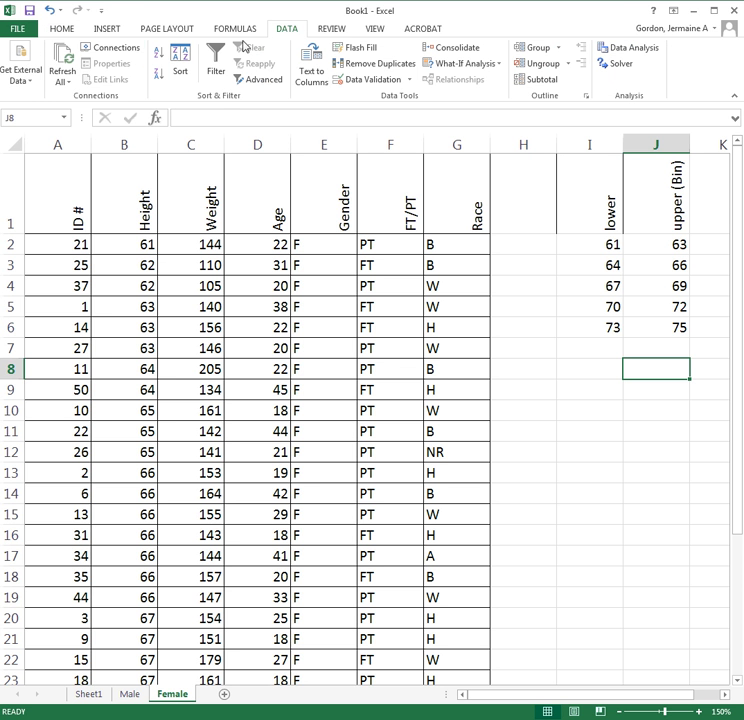
left_click(22, 29)
left_click(20, 27)
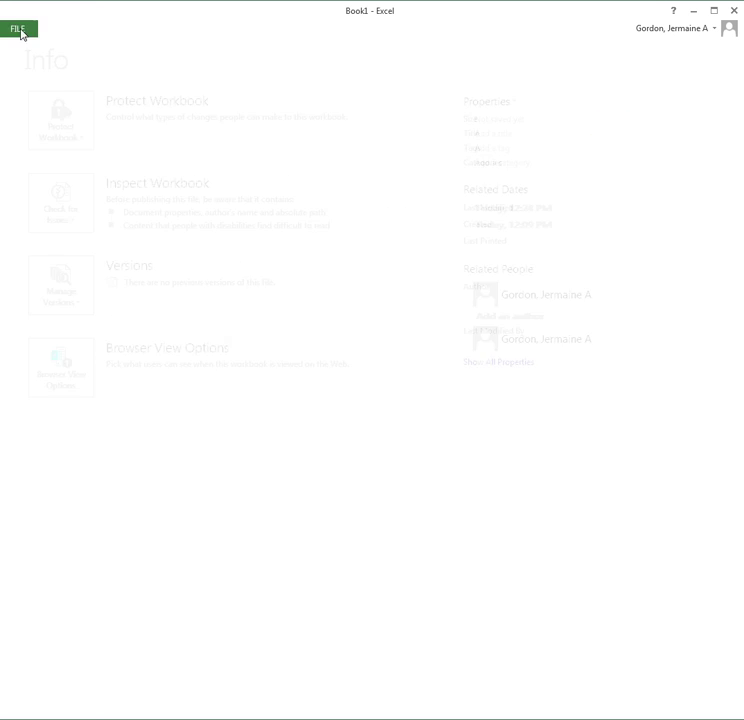
left_click(64, 29)
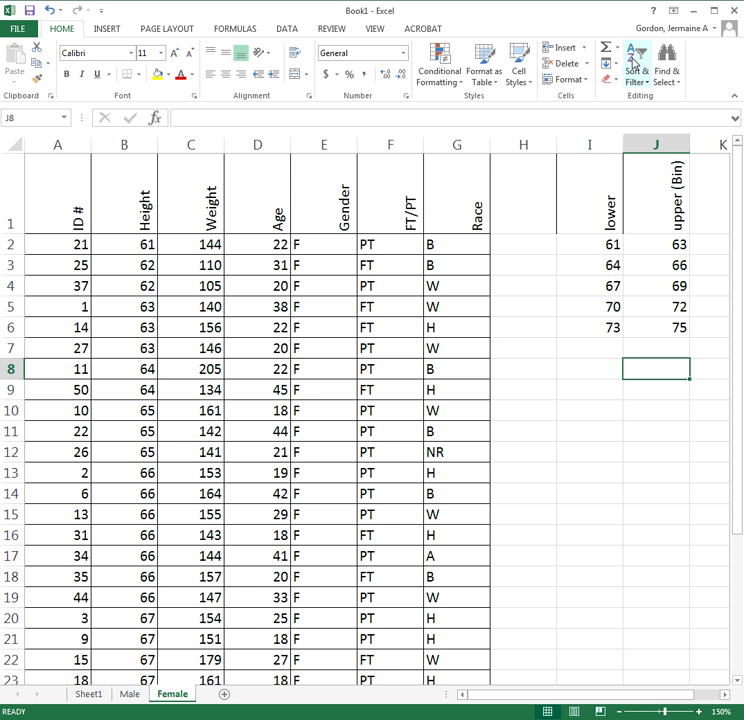
- Start the Histogram tool from the Data Analysis tools and move its dialog clear of the height data
left_click(289, 30)
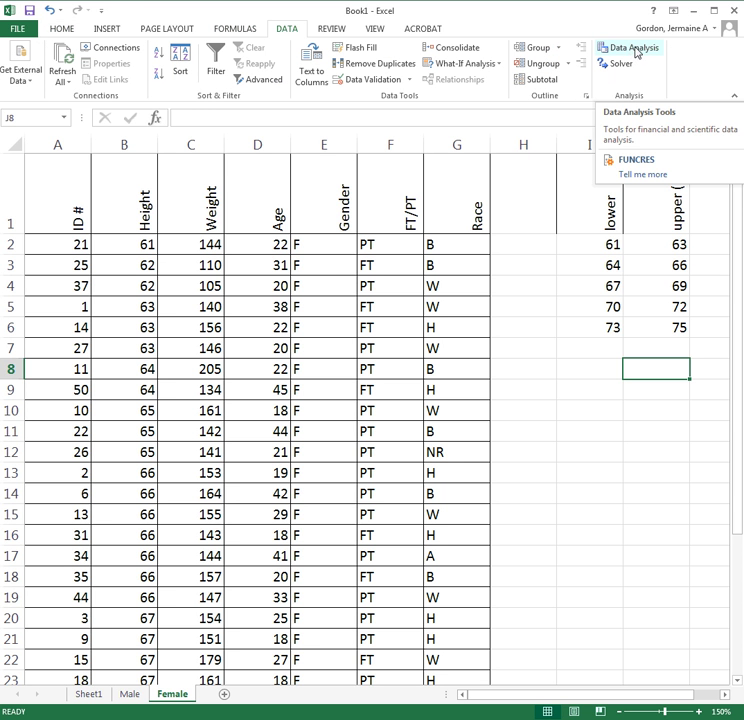
left_click(645, 52)
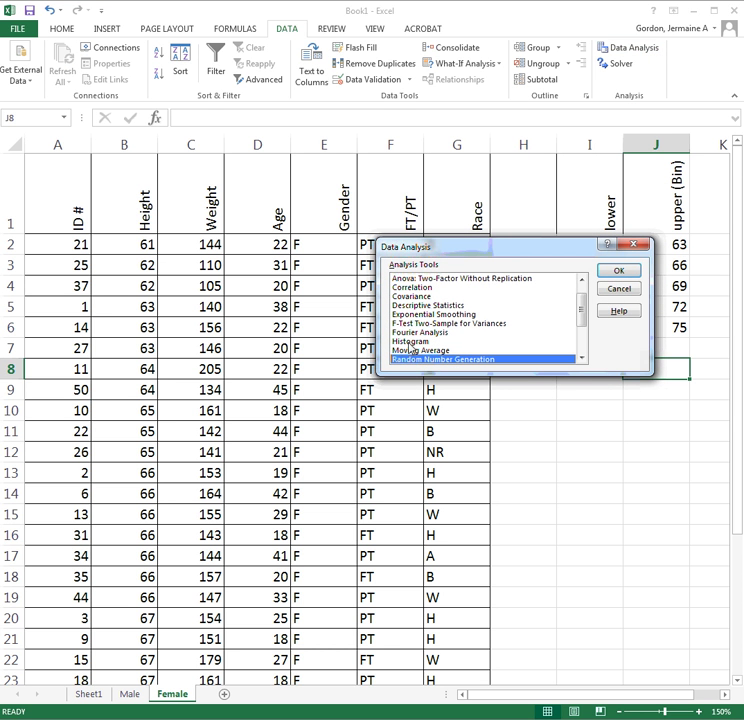
double_click(409, 342)
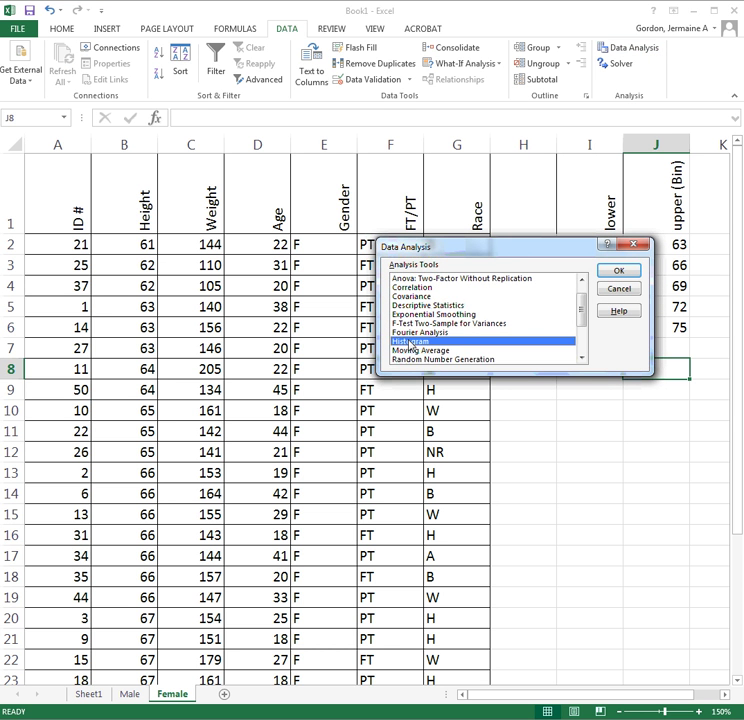
left_click_drag(535, 215, 573, 226)
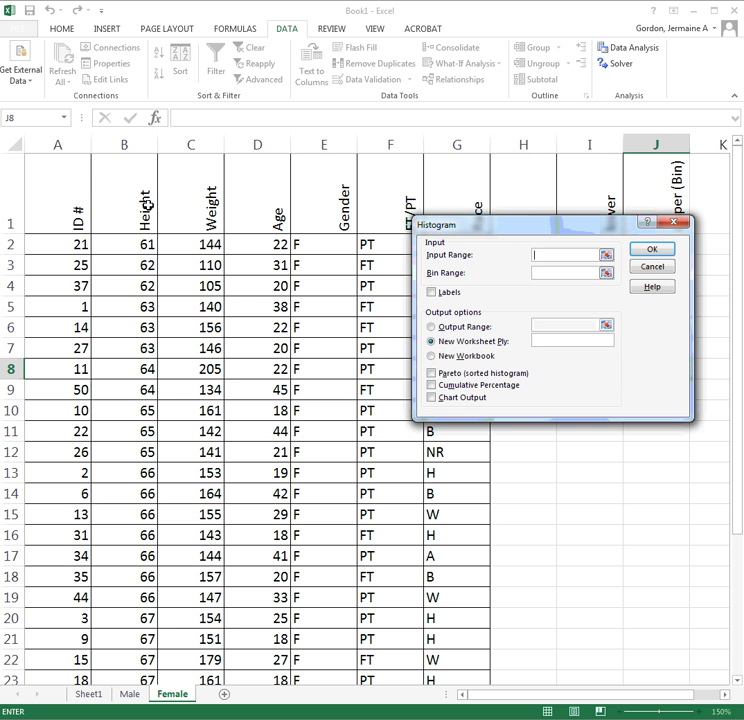
- Set the histogram's input range to the Height column including its header, $B$1:$B$34
left_click(606, 257)
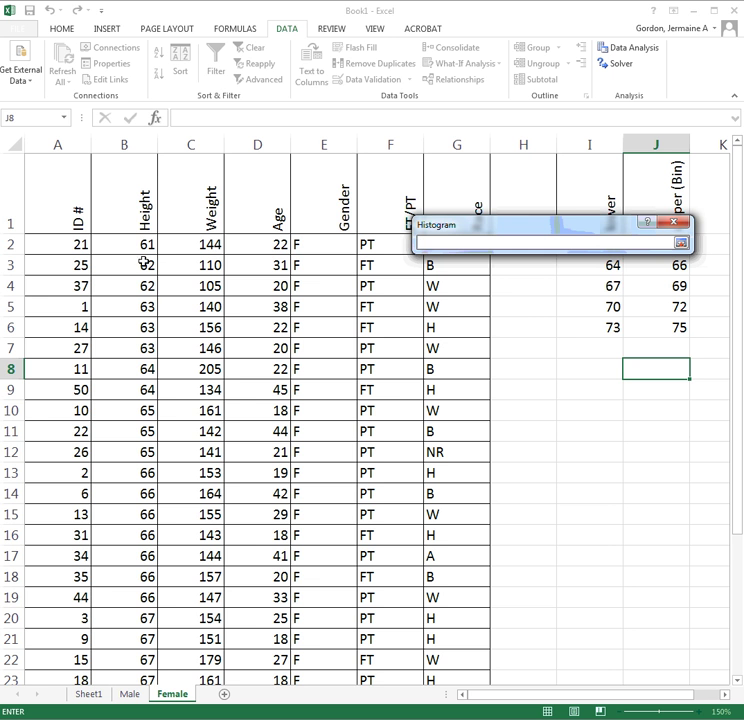
left_click_drag(140, 175, 147, 643)
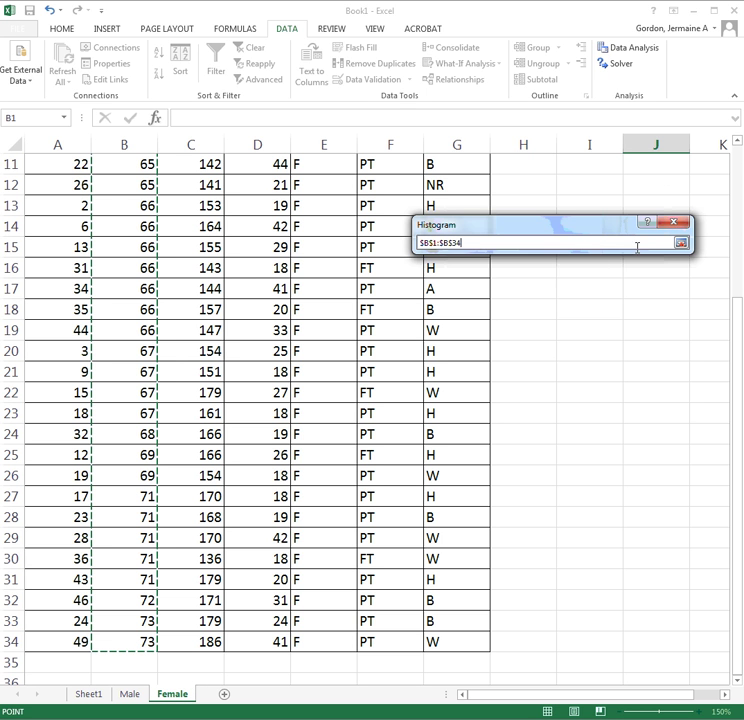
left_click(680, 244)
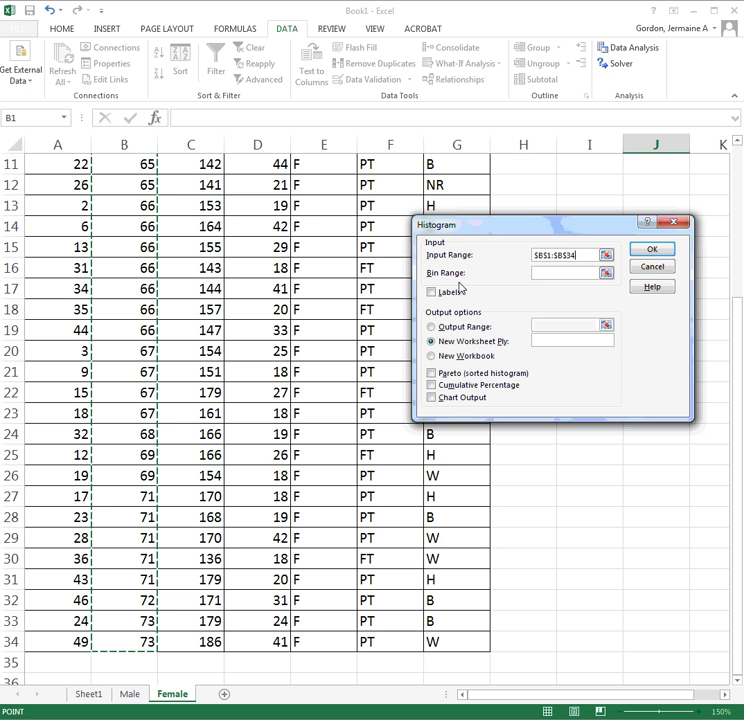
- Set the histogram's bin range to the upper (Bin) column including its header, $J$1:$J$6
left_click(606, 273)
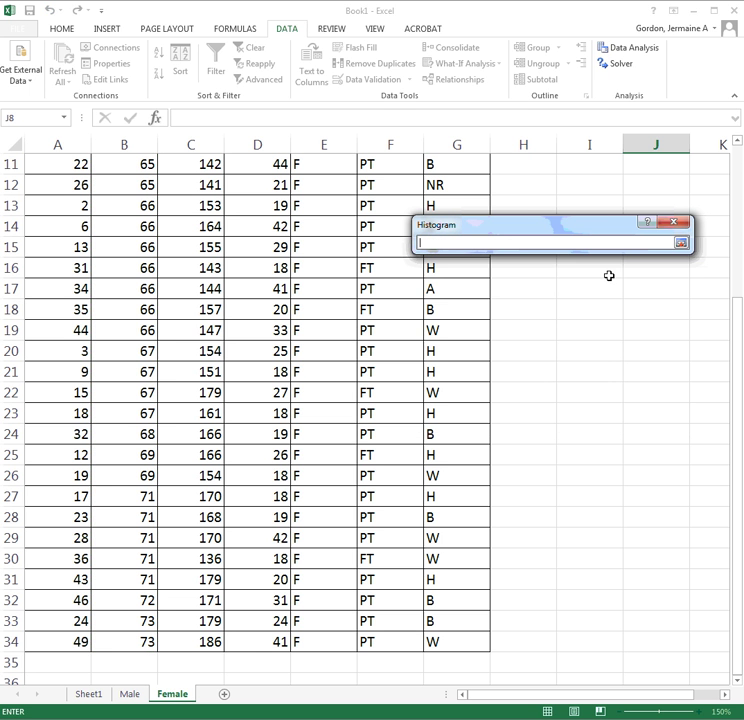
left_click_drag(737, 345, 738, 215)
left_click_drag(659, 328, 653, 200)
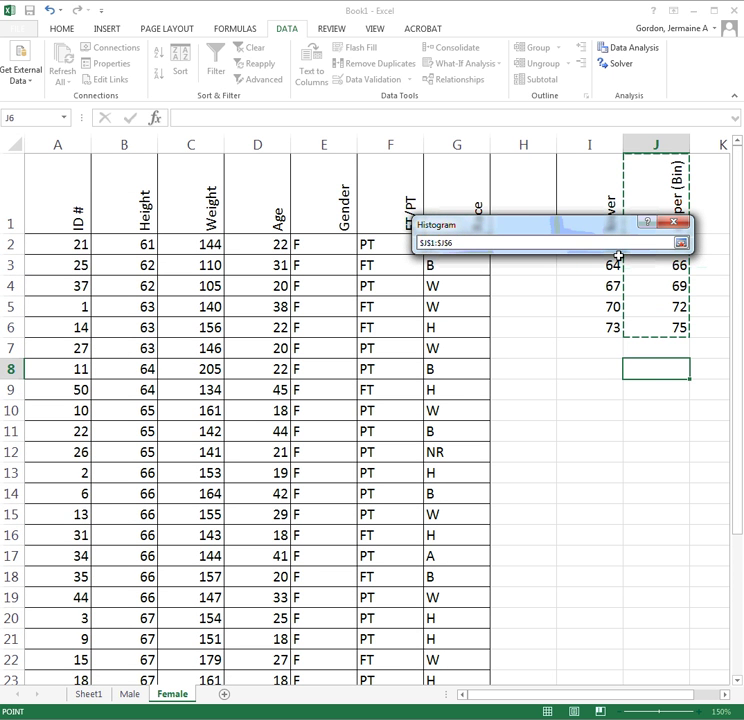
left_click(683, 244)
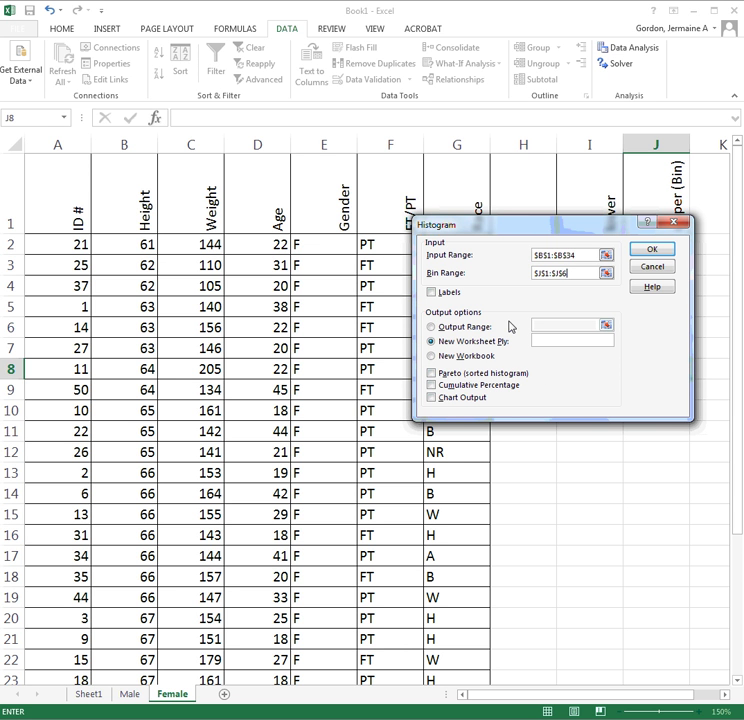
- Enable chart output and try to generate the histogram on a new worksheet
left_click(433, 398)
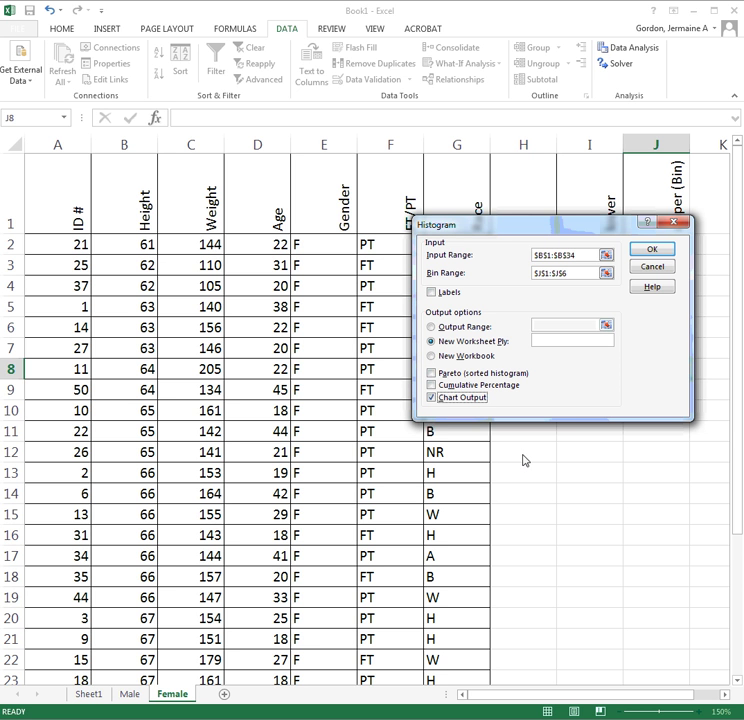
left_click(648, 252)
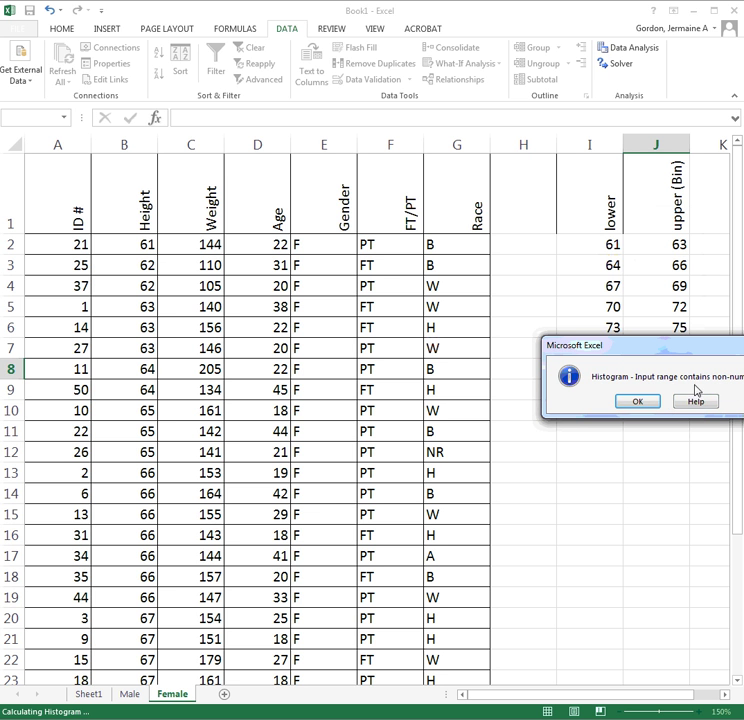
left_click(639, 404)
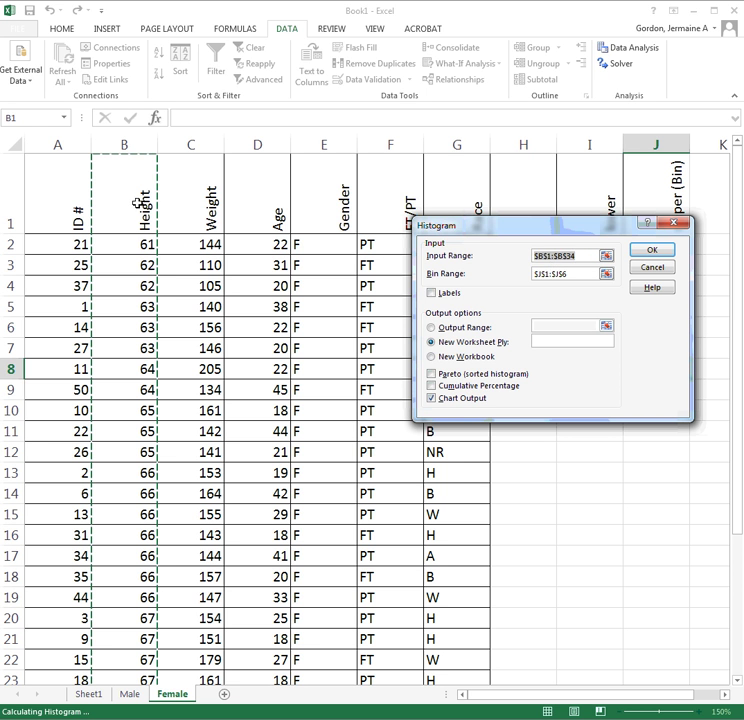
- Change the histogram's input range to the height values without the header, $B$2:$B$34
left_click(606, 256)
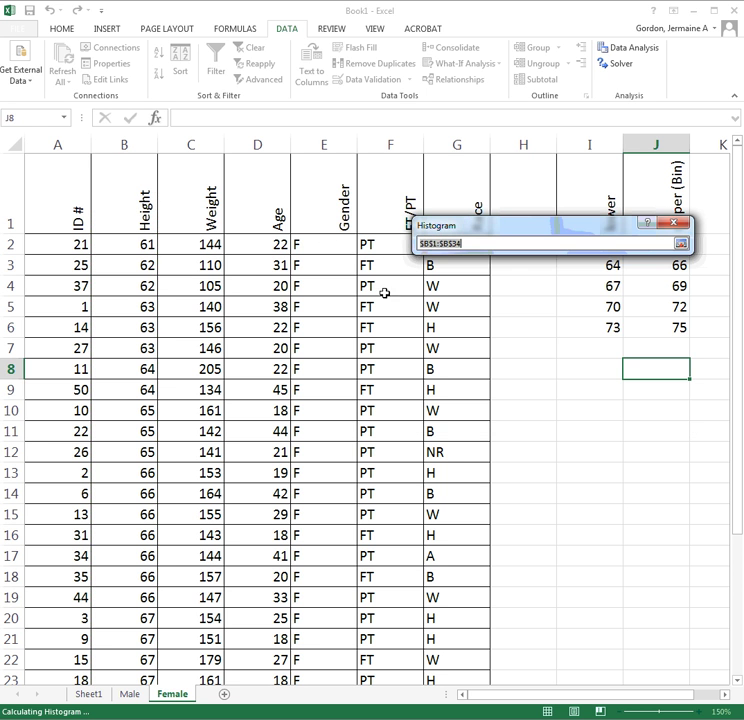
left_click_drag(136, 244, 134, 641)
left_click(681, 243)
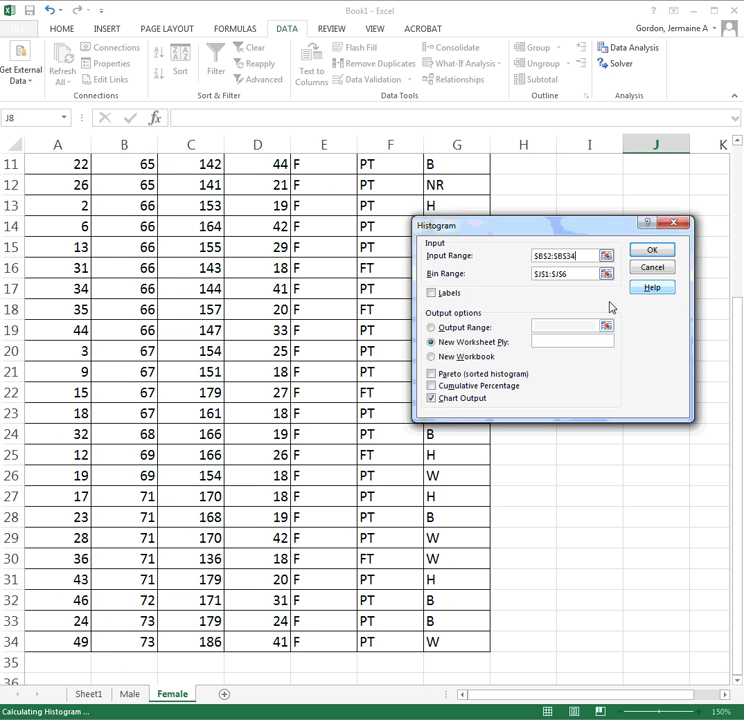
- Set the histogram's bin range to the upper class limits without the header, $J$2:$J$6, and generate it with a chart on a new worksheet
scroll(739, 300, "up", 3)
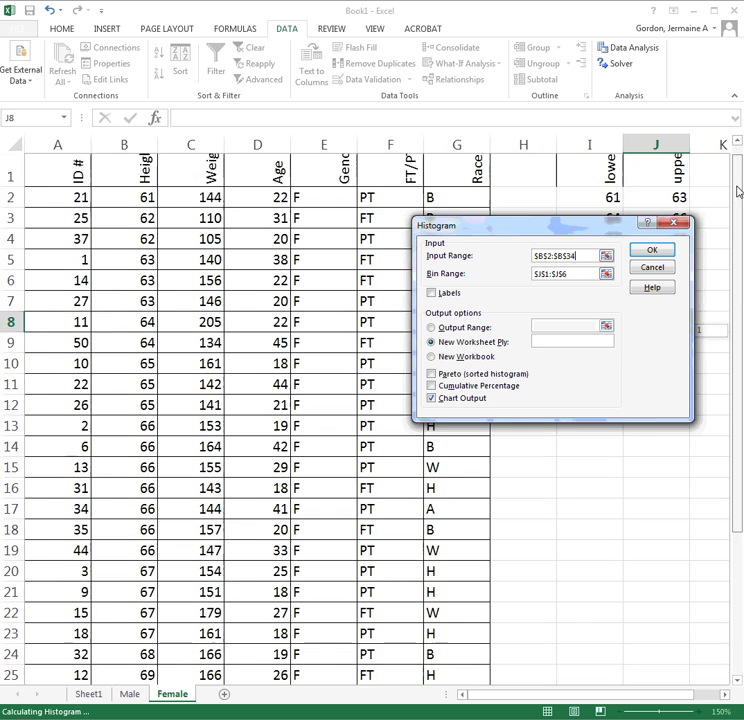
left_click_drag(586, 226, 608, 318)
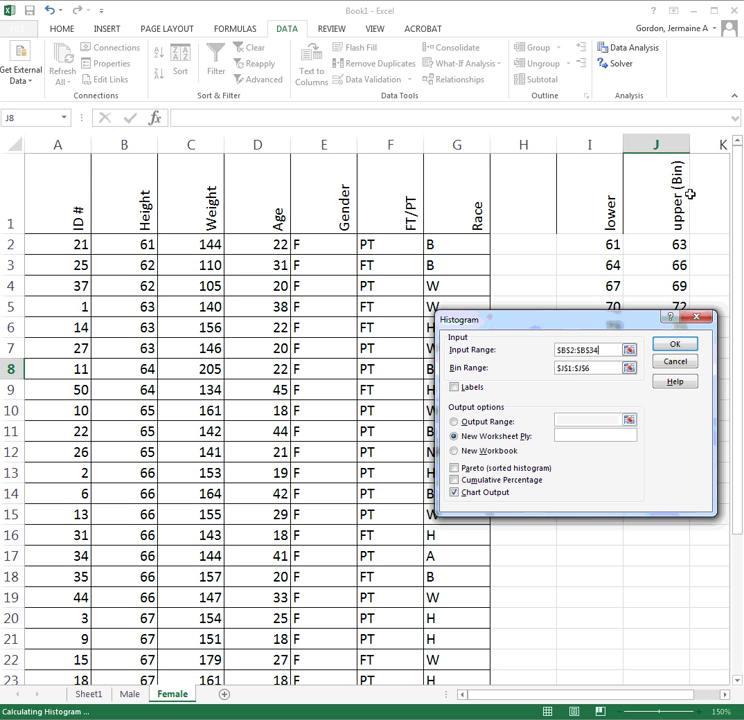
left_click(629, 370)
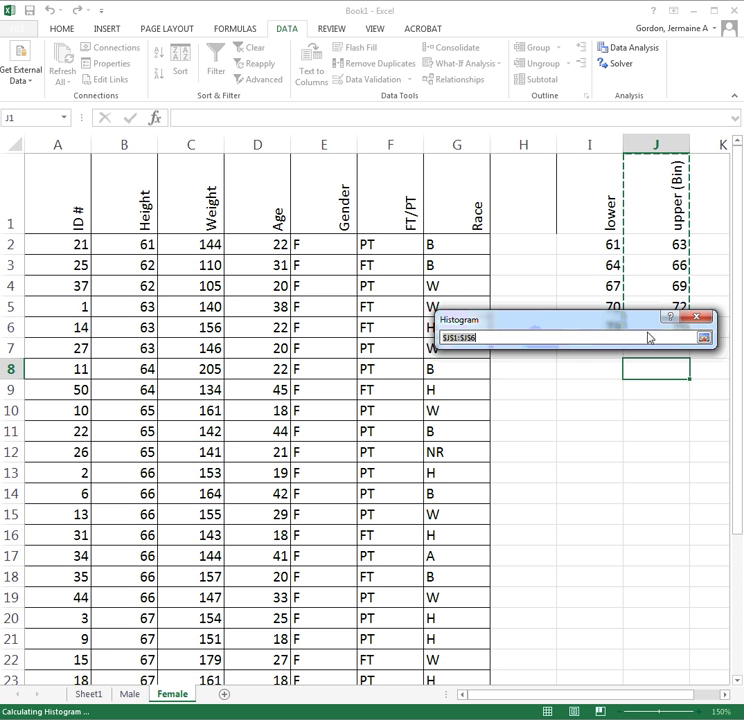
left_click_drag(661, 244, 660, 333)
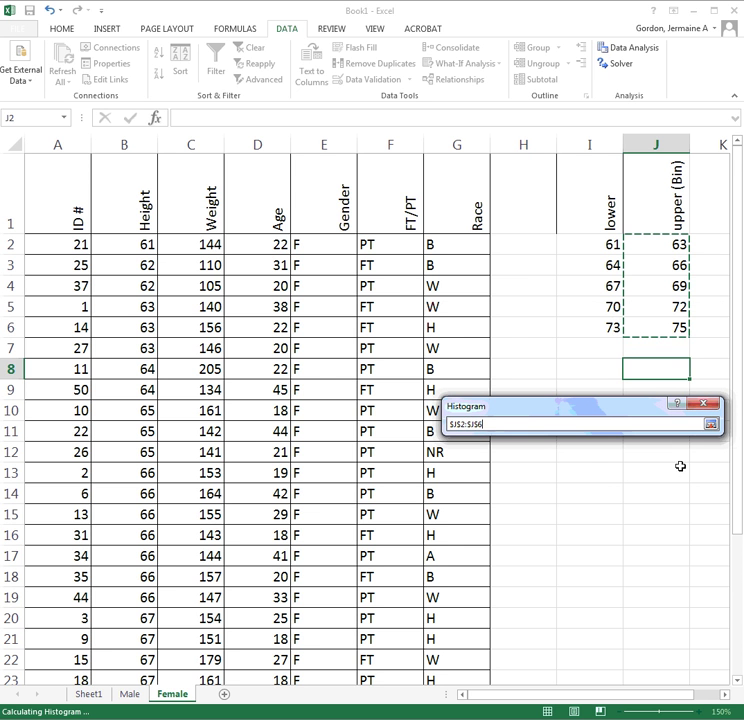
left_click(711, 424)
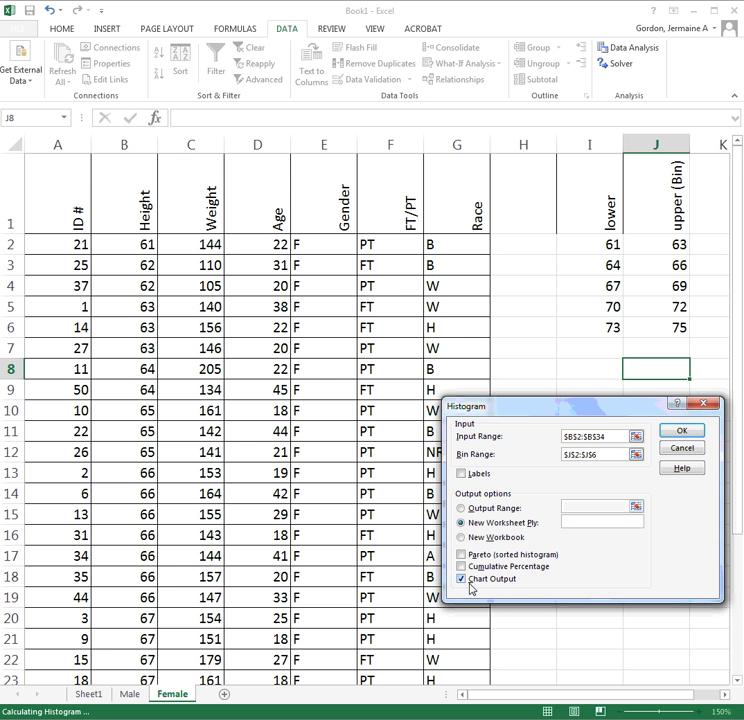
left_click(680, 430)
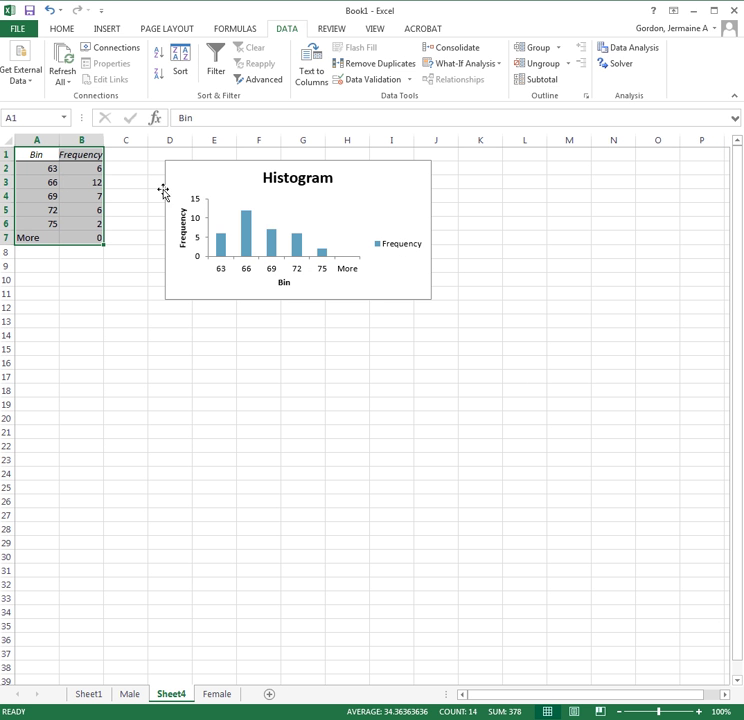
right_click(250, 248)
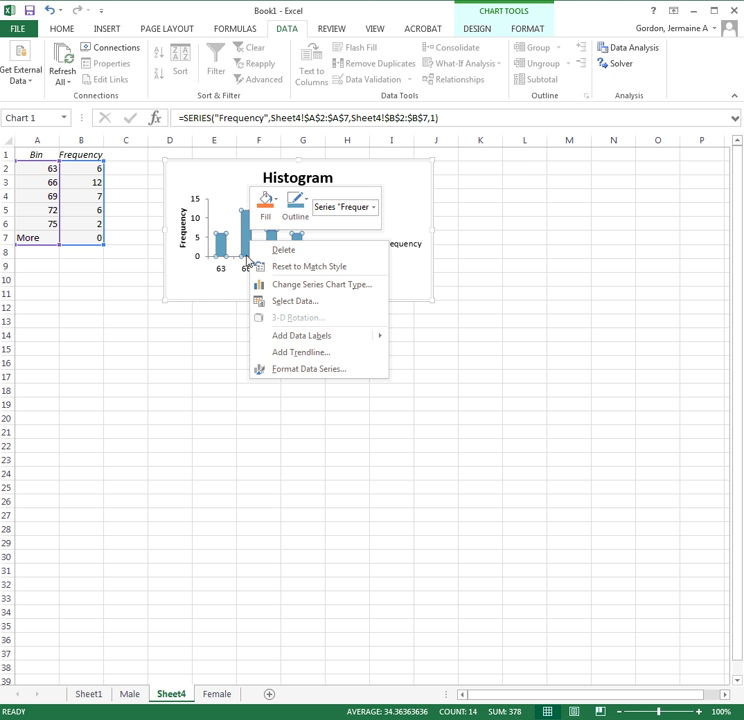
key("Escape")
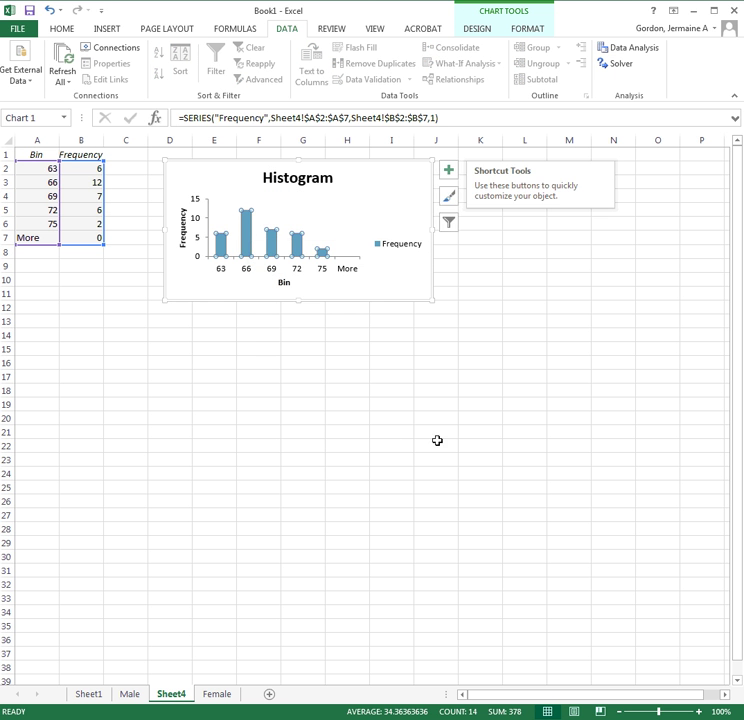
left_click(541, 251)
- Format the histogram's Frequency series with a gap width of 0% so the bars touch
mouse_move(249, 238)
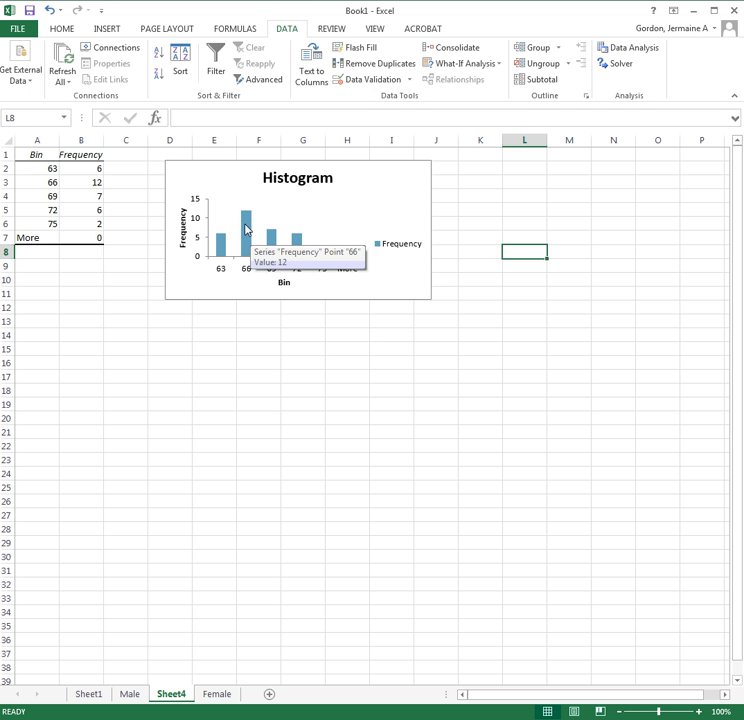
right_click(247, 229)
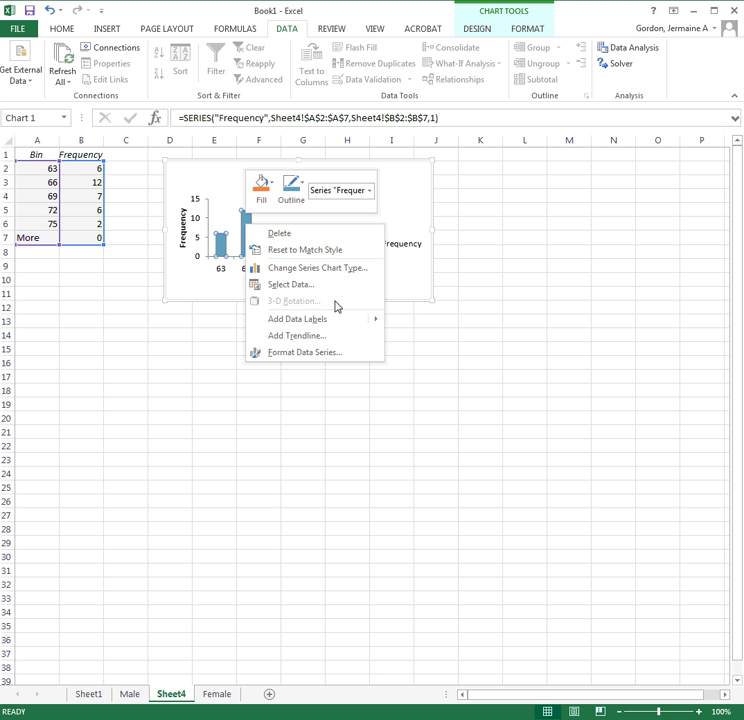
left_click(305, 352)
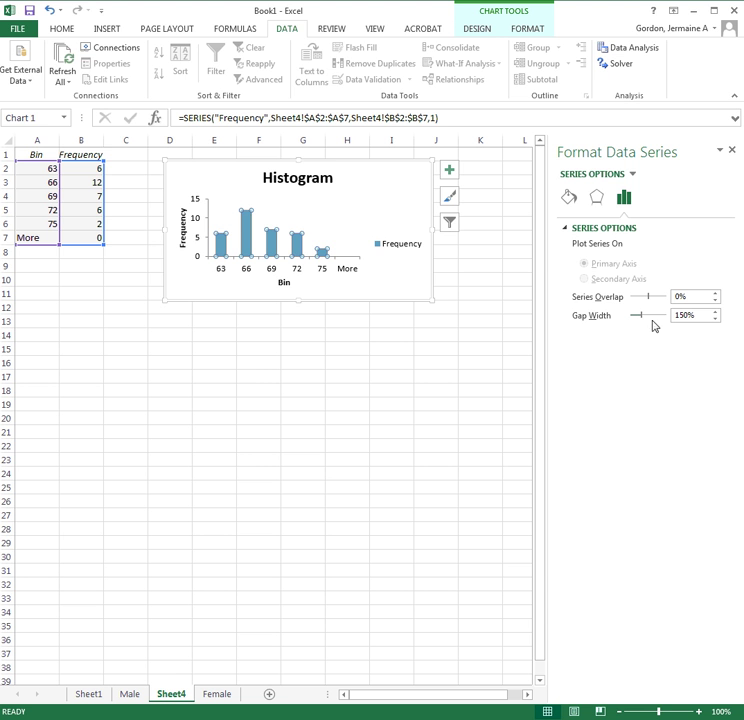
left_click_drag(643, 319, 623, 320)
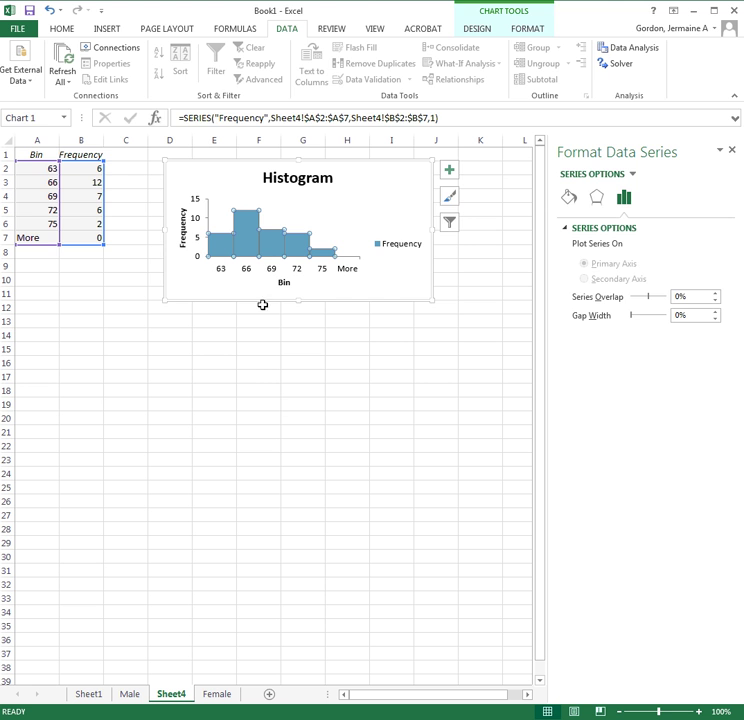
left_click(284, 402)
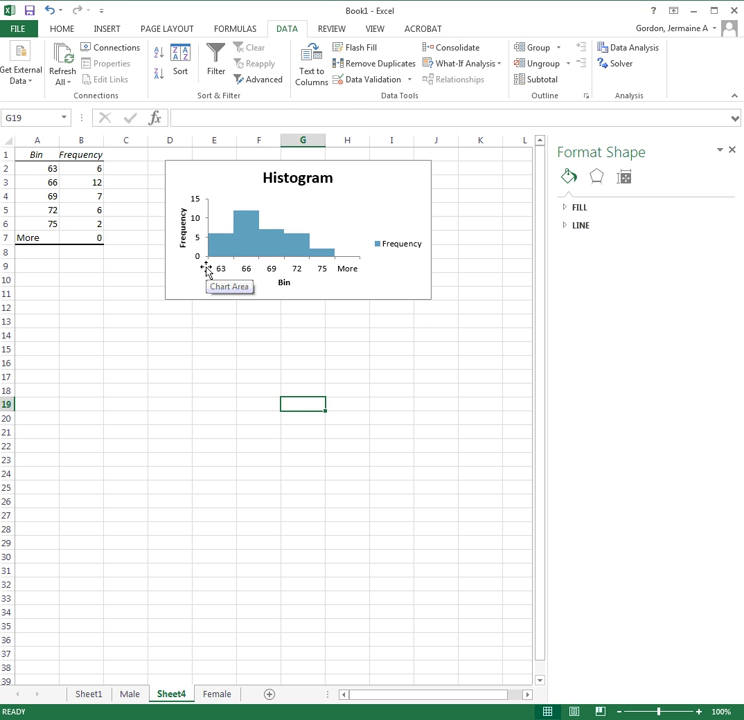
left_click(130, 694)
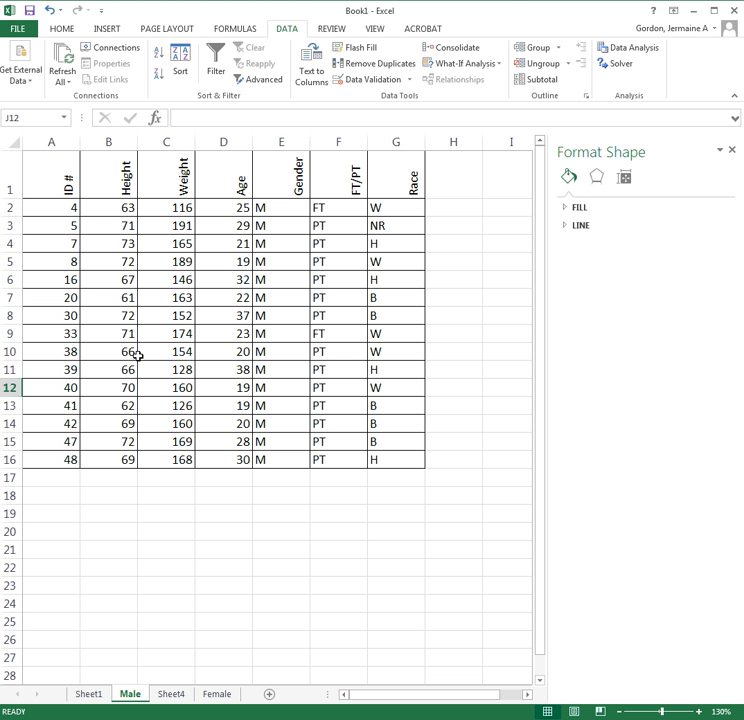
left_click(171, 694)
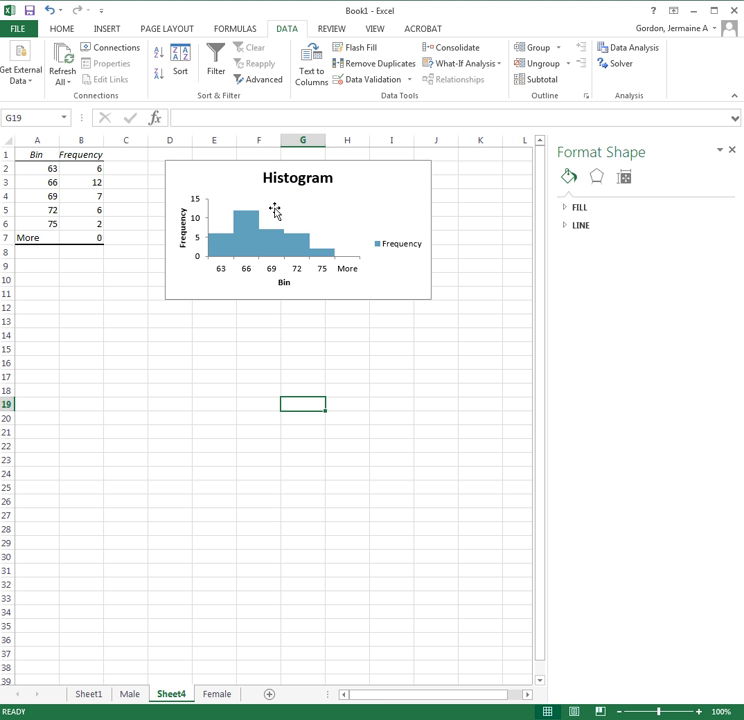